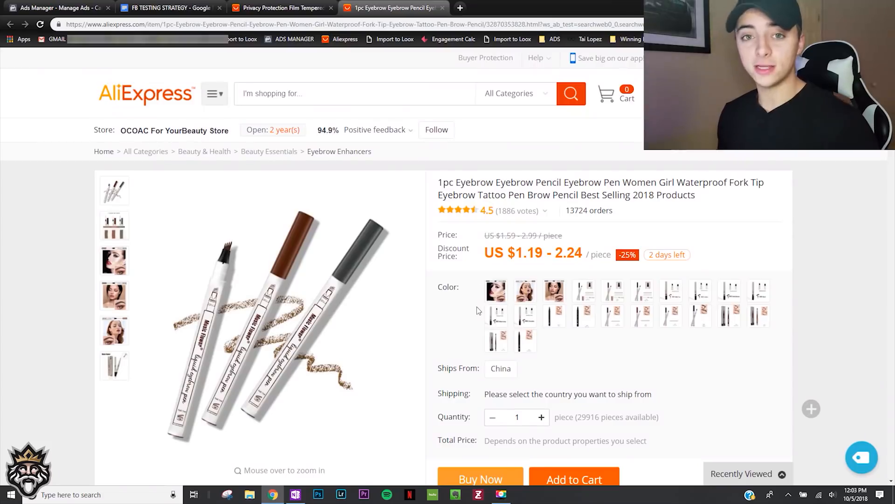
# - Examine the AliExpress listings for the eyebrow pencil and the iPhone privacy screen protector, including their prices, order counts and product pictures
pyautogui.scroll(-1, 476, 306)
pyautogui.scroll(-1, 462, 309)
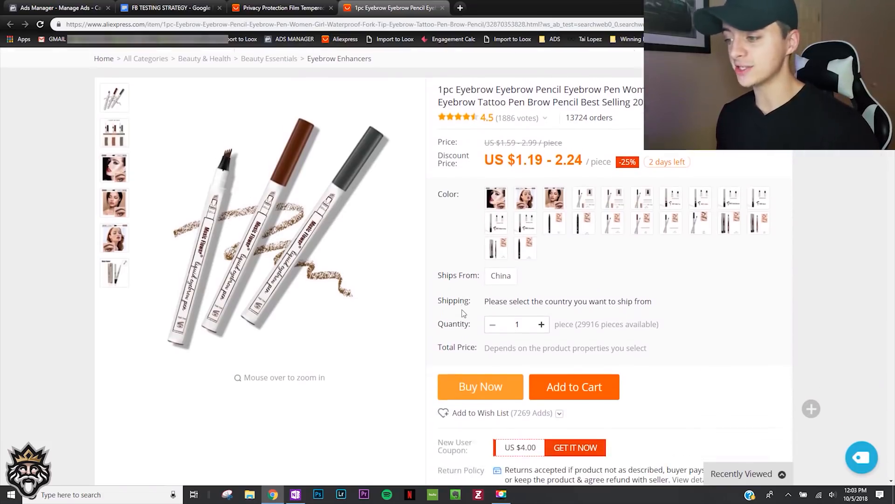
pyautogui.scroll(1, 461, 309)
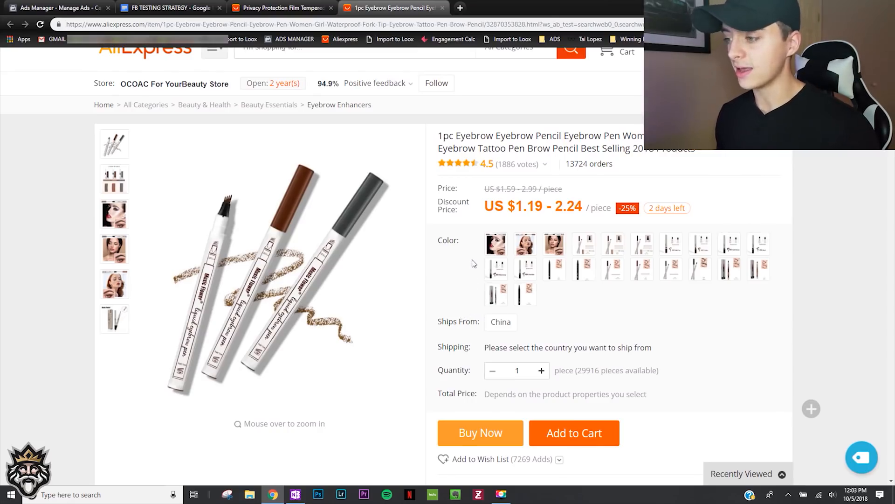
pyautogui.hotkey('ctrl', 'shift', 'Tab')
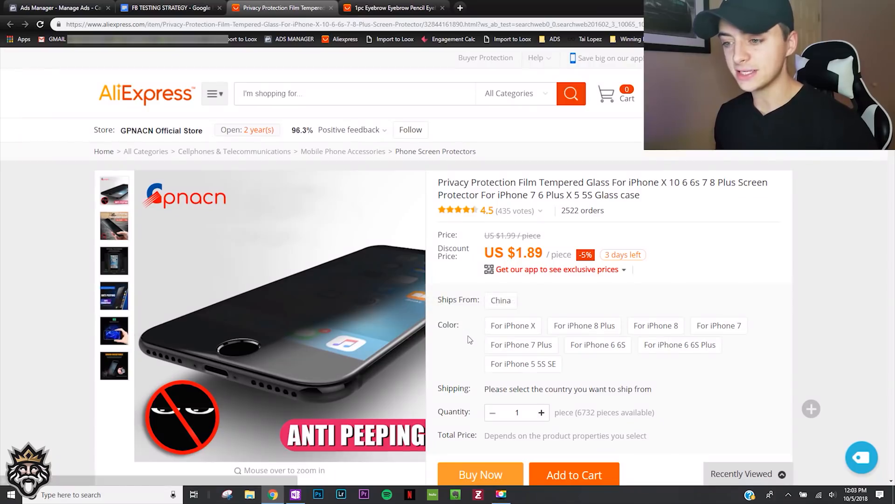
pyautogui.scroll(-1, 469, 335)
pyautogui.moveTo(107, 180)
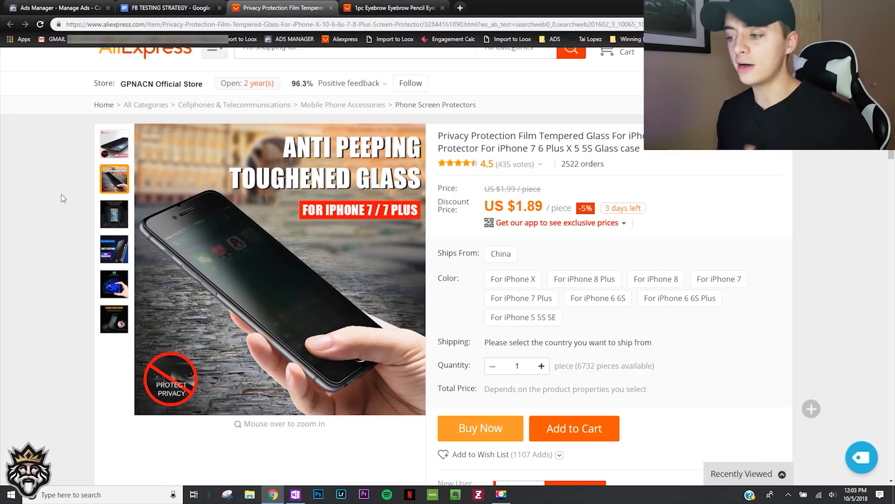
pyautogui.click(381, 4)
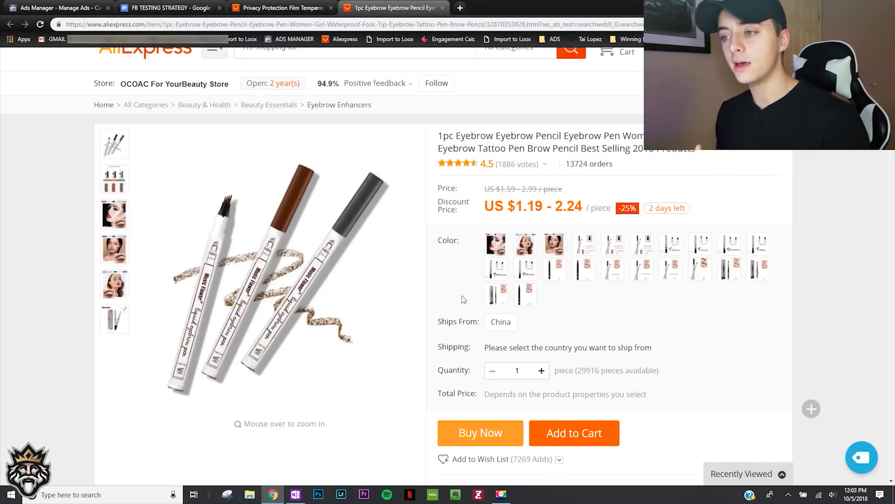
pyautogui.click(280, 8)
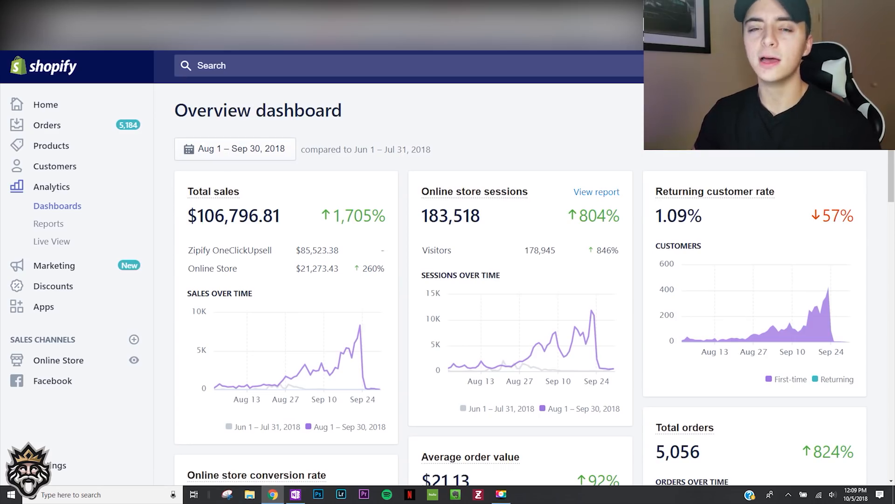
# - Show the Shopify overview dashboard for September 23, 2018 and review that day's sales figures
pyautogui.click(39, 25)
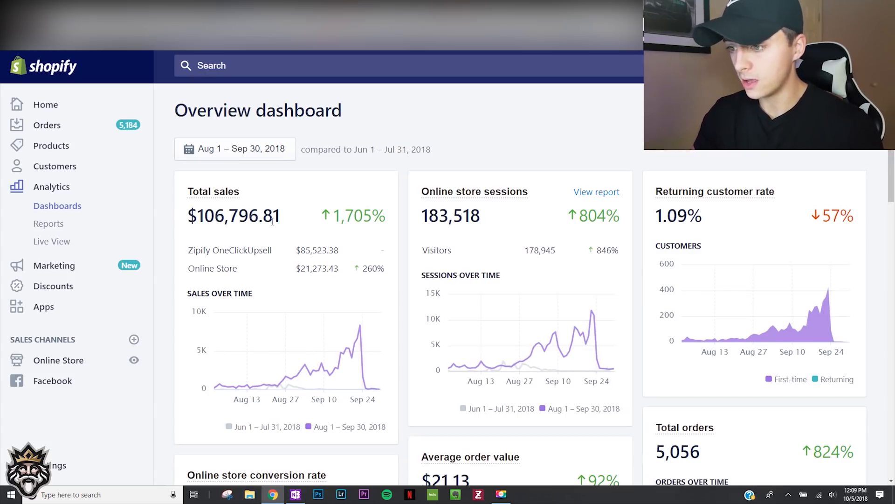
pyautogui.click(277, 160)
pyautogui.scroll(-1, 251, 289)
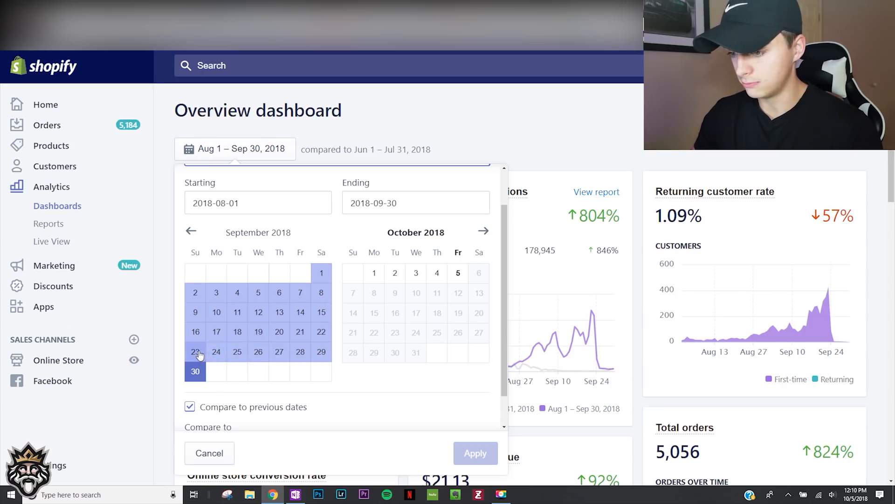
pyautogui.click(195, 352)
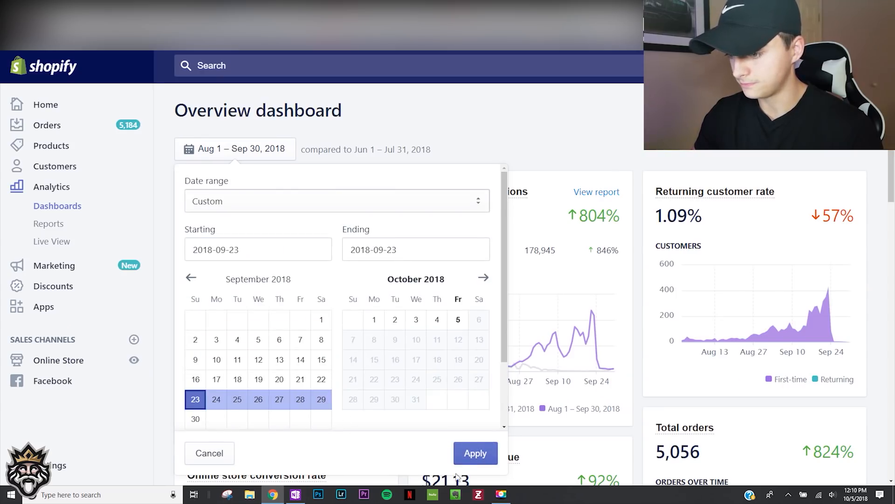
pyautogui.click(474, 453)
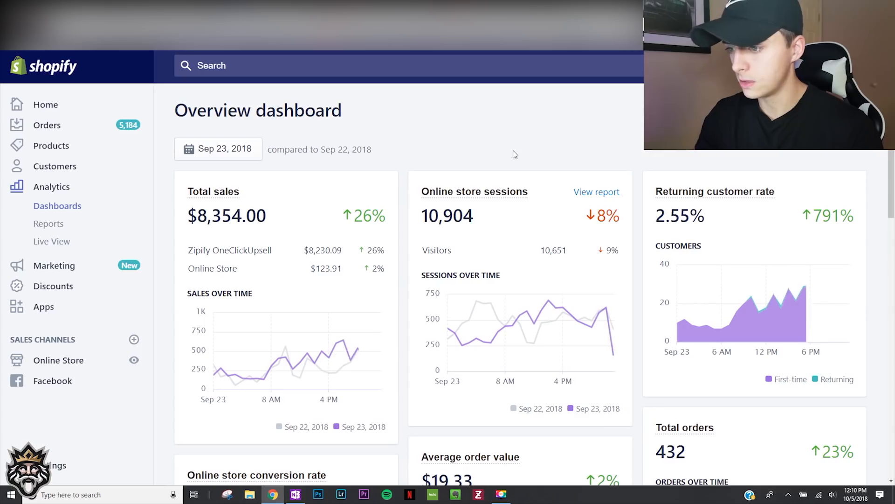
pyautogui.scroll(-4, 233, 228)
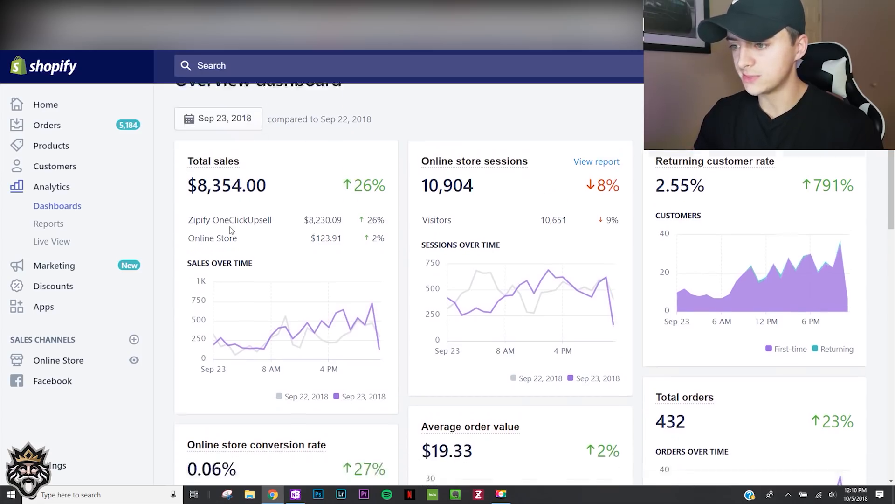
pyautogui.scroll(4, 233, 226)
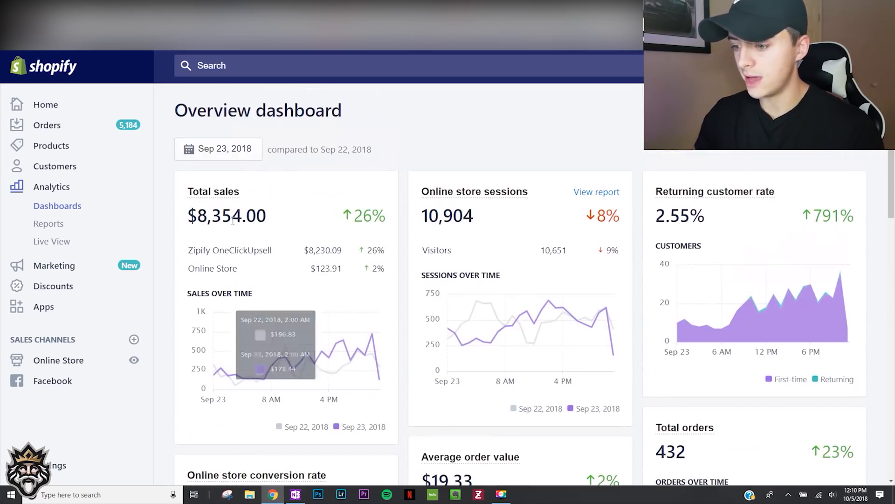
# - Change the dashboard's date range to September 5, 2018 and review the sales and session figures
pyautogui.click(219, 149)
pyautogui.click(258, 340)
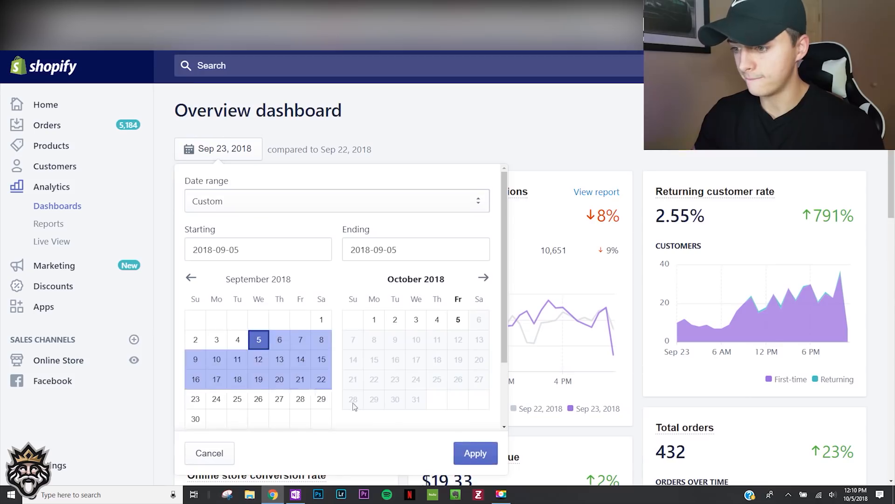
pyautogui.click(476, 454)
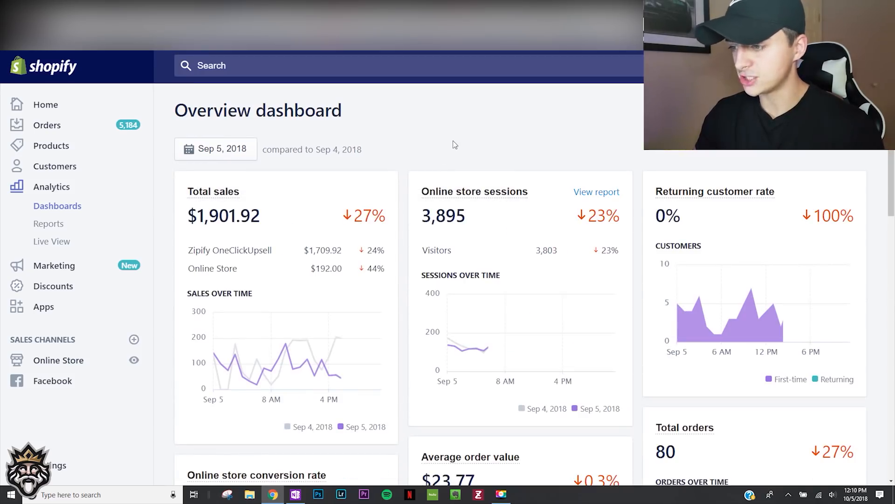
pyautogui.scroll(-3, 424, 142)
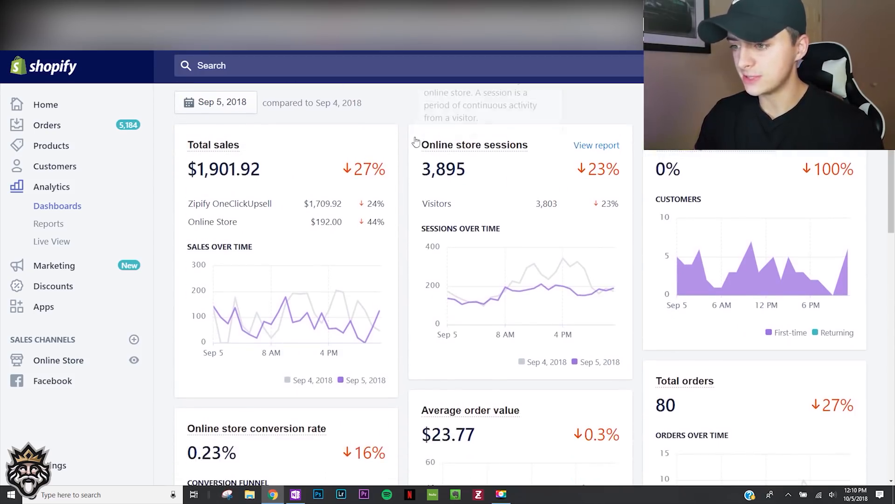
pyautogui.scroll(3, 403, 139)
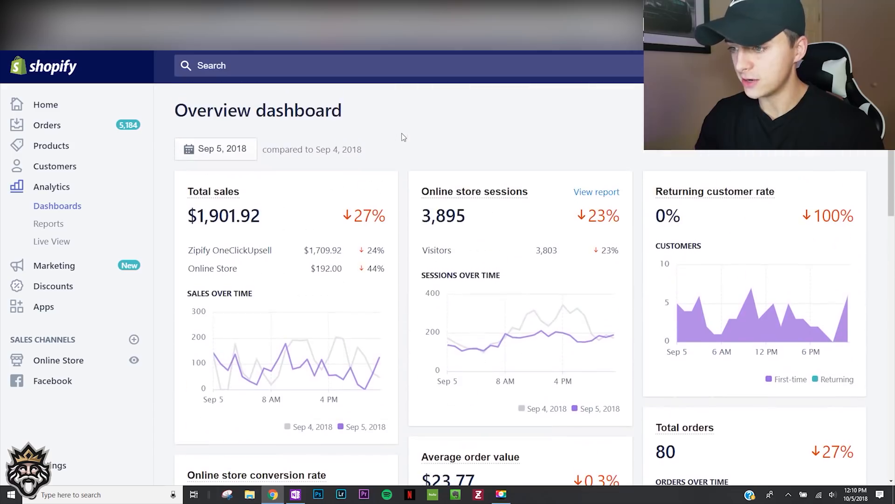
# - Show the dashboard figures for September 21, 2018
pyautogui.click(216, 148)
pyautogui.click(301, 379)
pyautogui.click(475, 453)
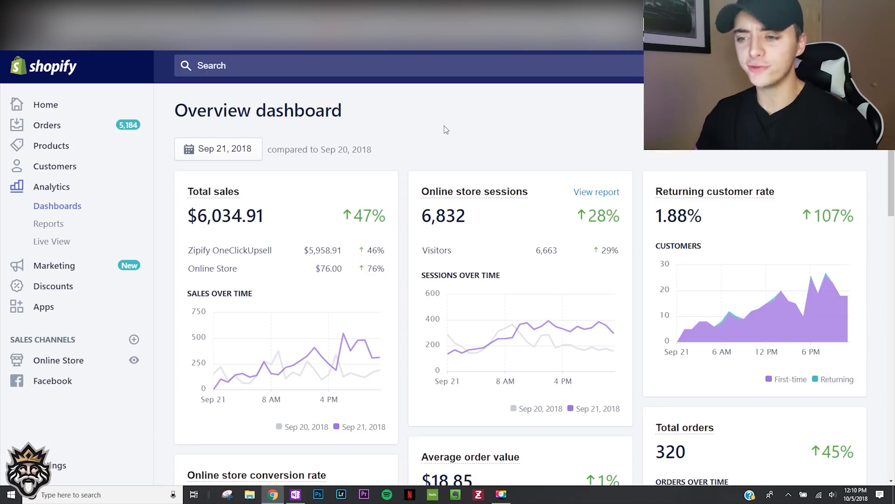
pyautogui.click(230, 149)
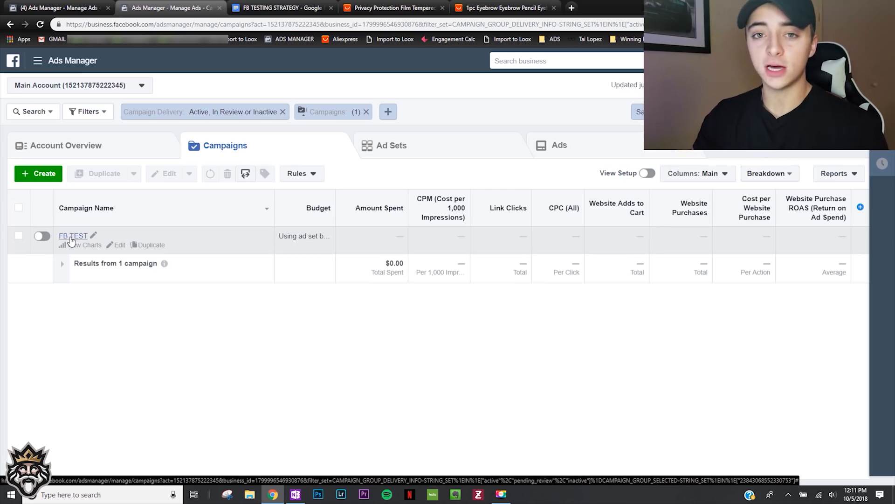
# - Start a new campaign in Facebook Ads Manager, trying the Conversions objective before choosing Traffic
pyautogui.click(36, 174)
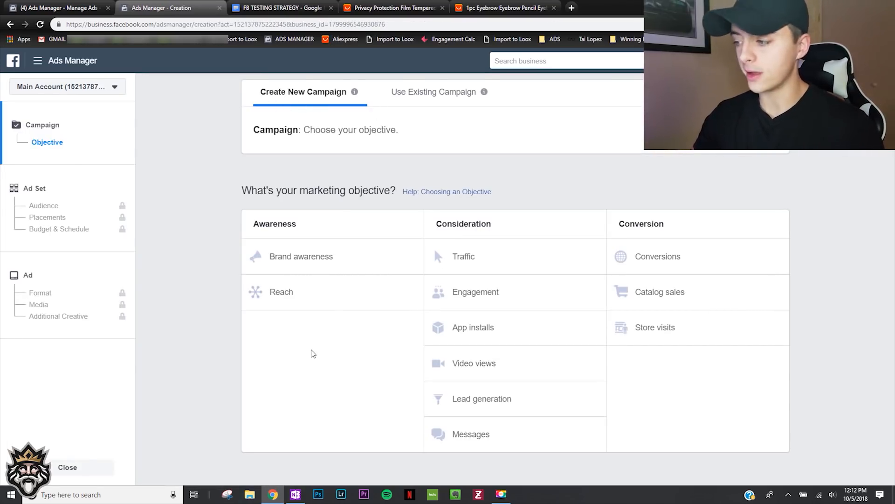
pyautogui.click(703, 241)
pyautogui.scroll(-2, 345, 355)
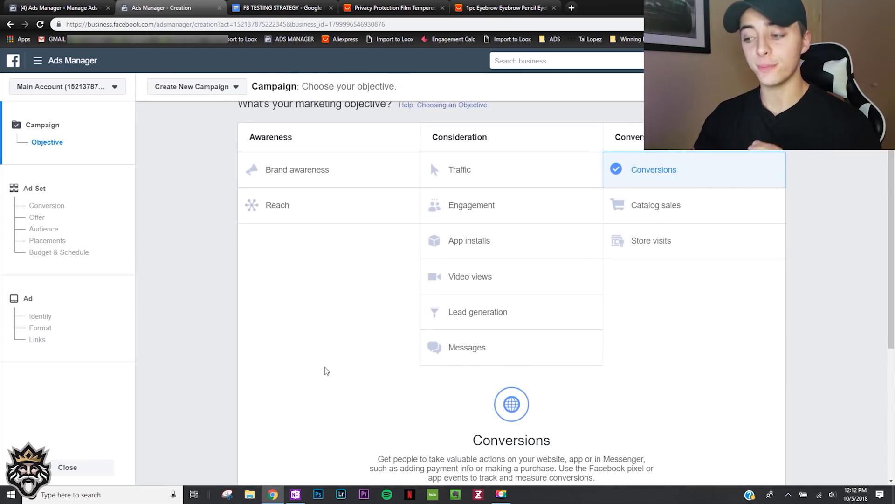
pyautogui.scroll(-1, 336, 359)
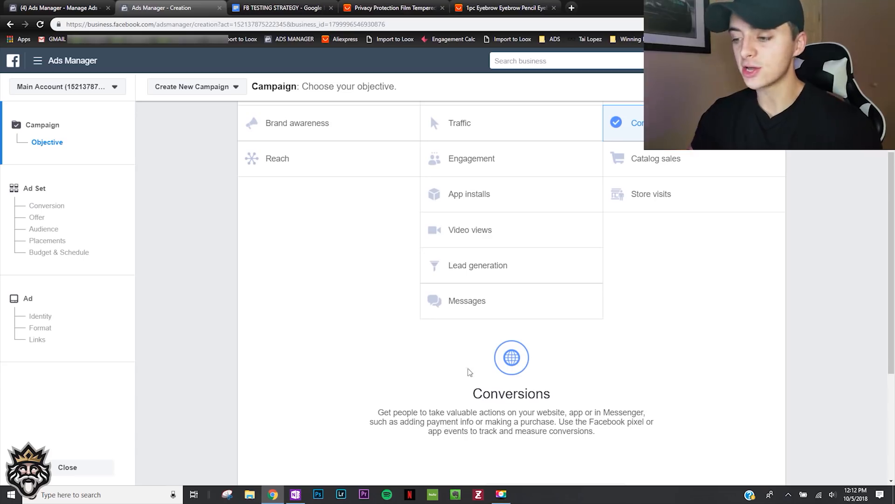
pyautogui.scroll(1, 469, 370)
pyautogui.click(494, 179)
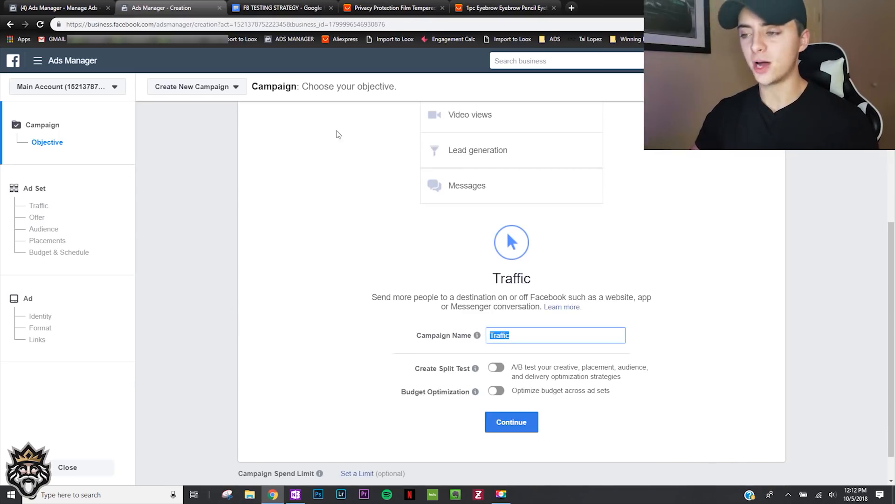
# - Name the campaign Eyebrow Pen after the AliExpress product and continue to the ad set settings
pyautogui.click(480, 7)
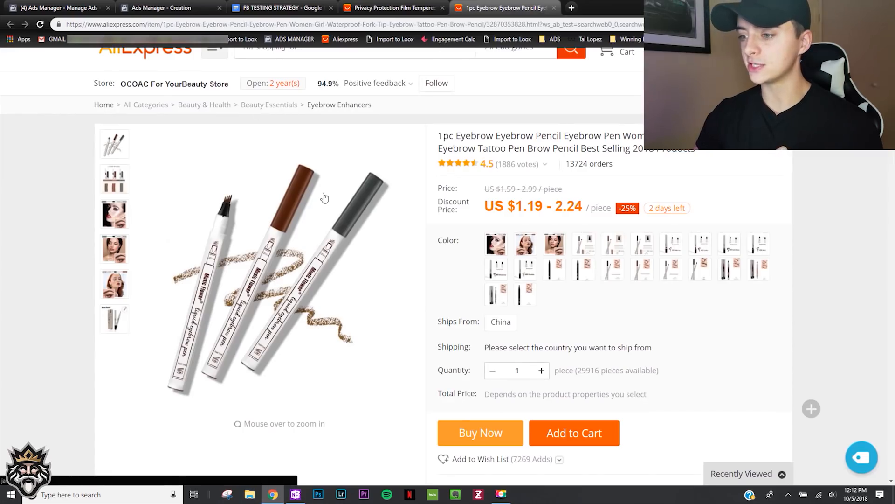
pyautogui.click(183, 9)
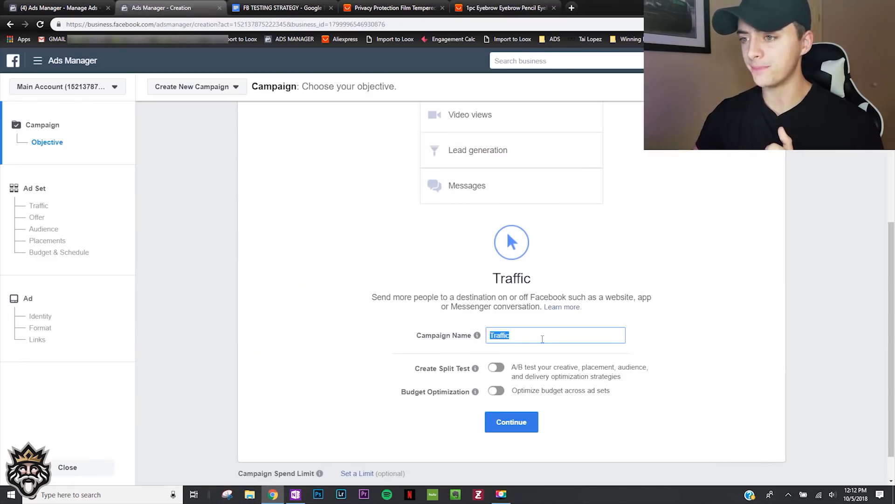
pyautogui.write('Eyebrow Pen')
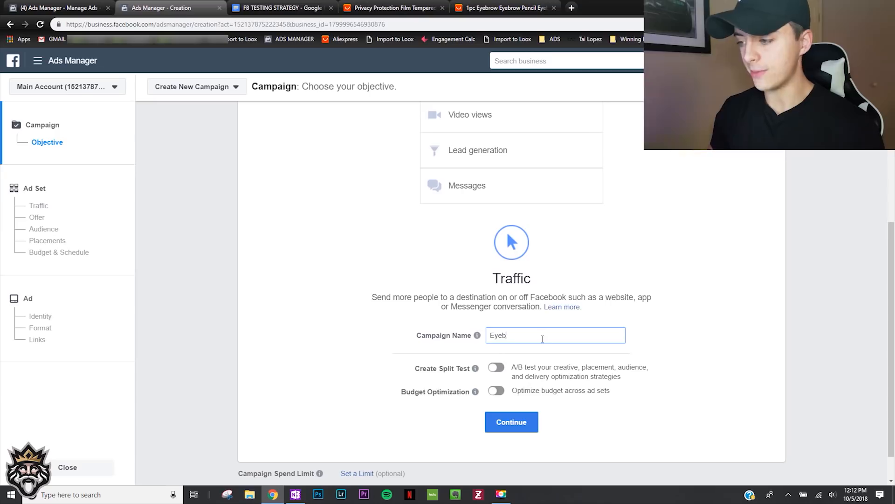
pyautogui.click(511, 422)
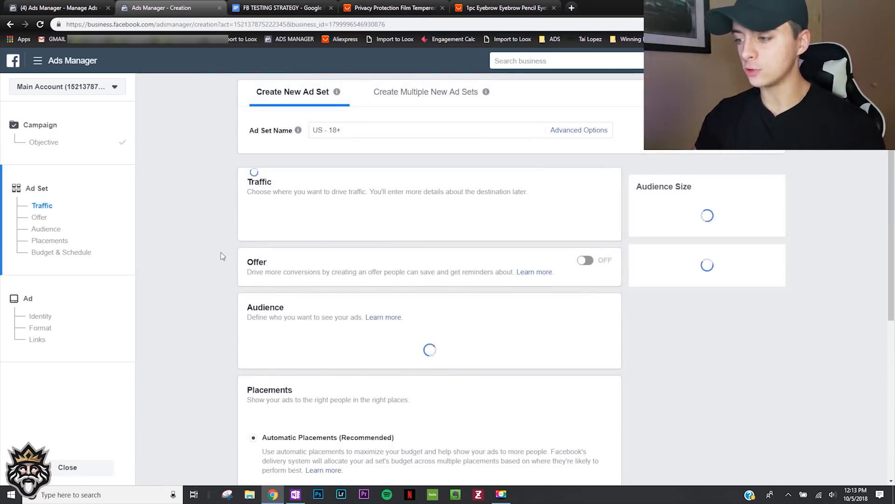
pyautogui.scroll(-1, 220, 252)
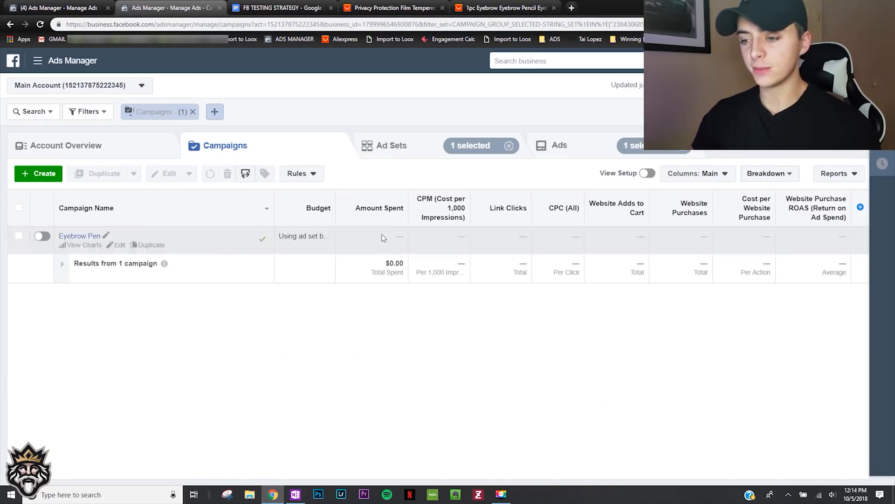
# - Open the Eyebrow Pen campaign's US - 18+ ad set for editing and rename it Chanel - $5
pyautogui.click(412, 159)
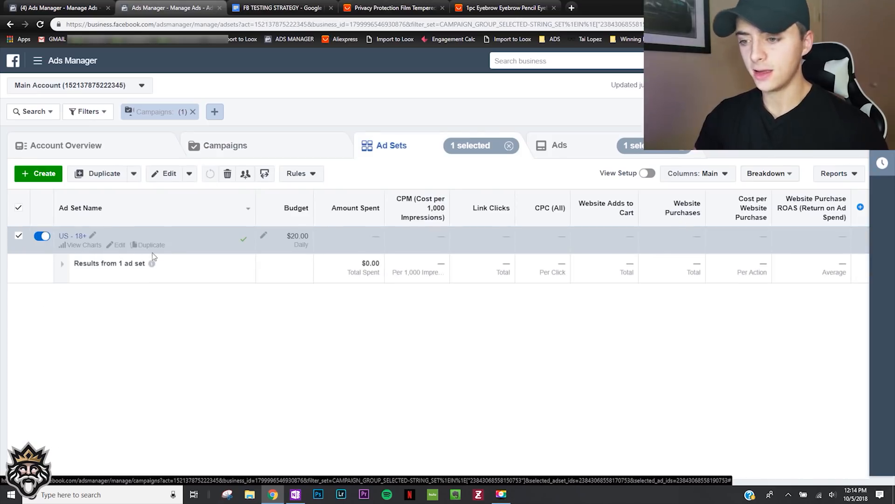
pyautogui.moveTo(152, 261)
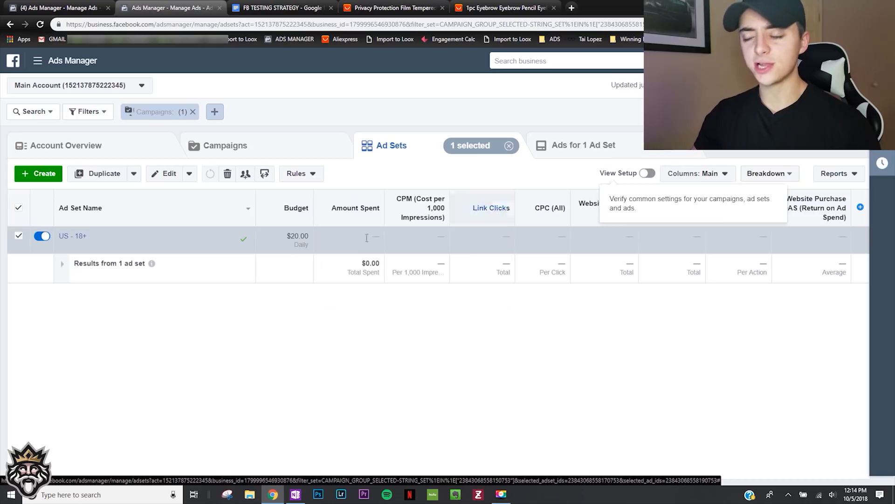
pyautogui.moveTo(140, 240)
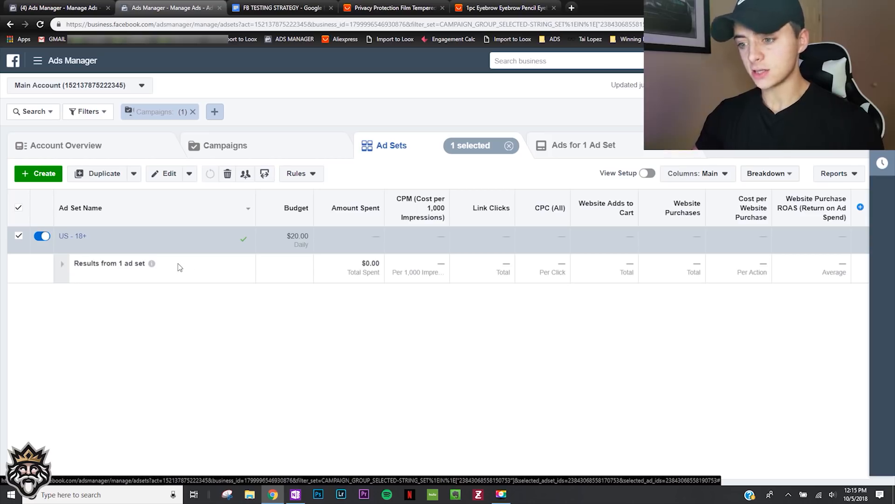
pyautogui.moveTo(188, 248)
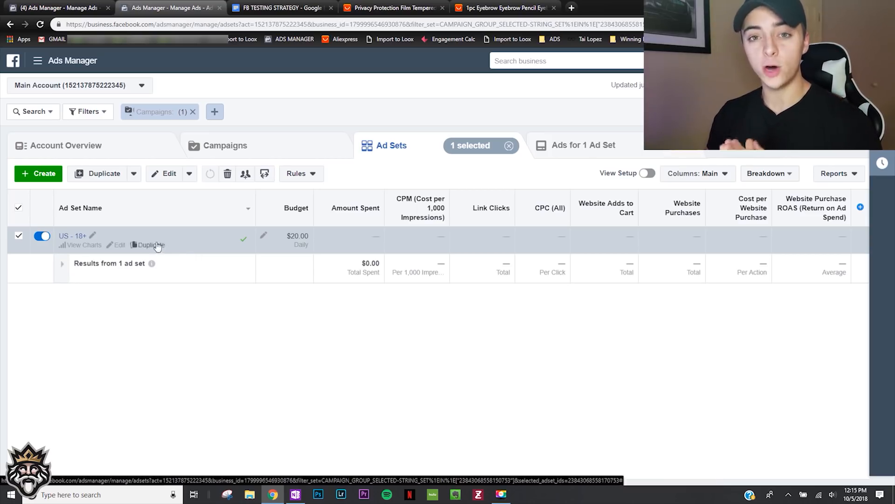
pyautogui.click(116, 249)
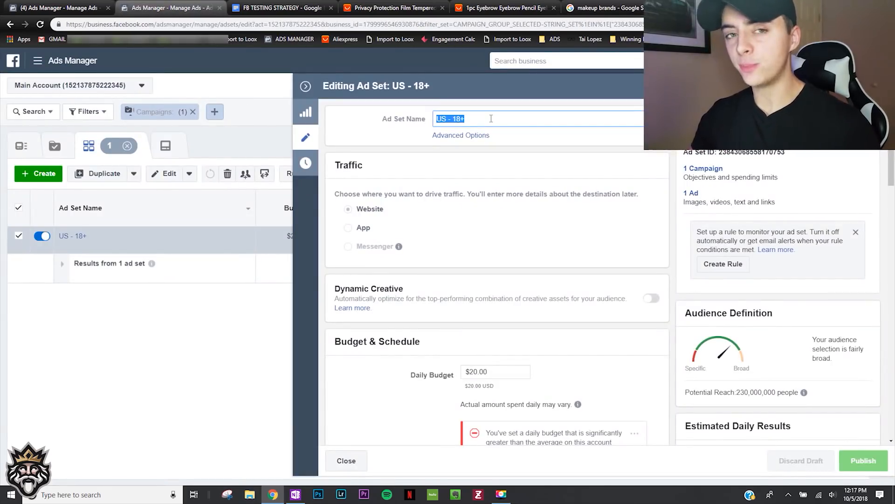
pyautogui.write('Ch')
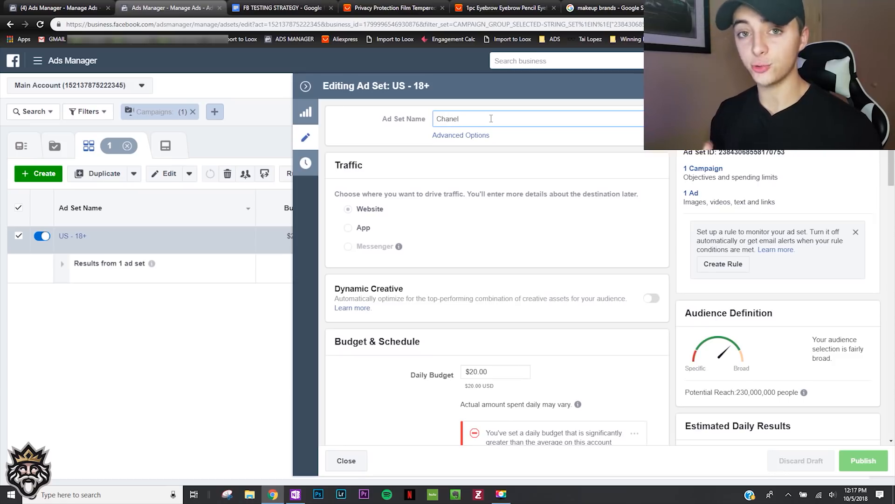
pyautogui.write('anel - $5')
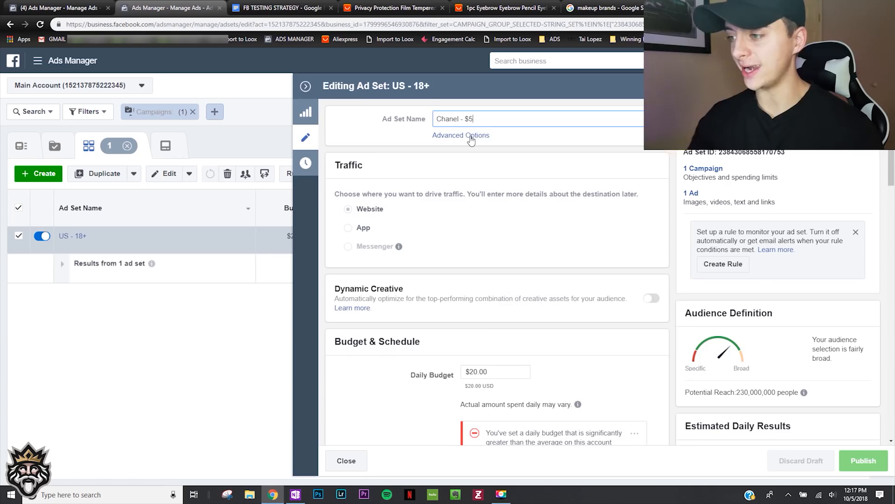
pyautogui.scroll(-3, 384, 226)
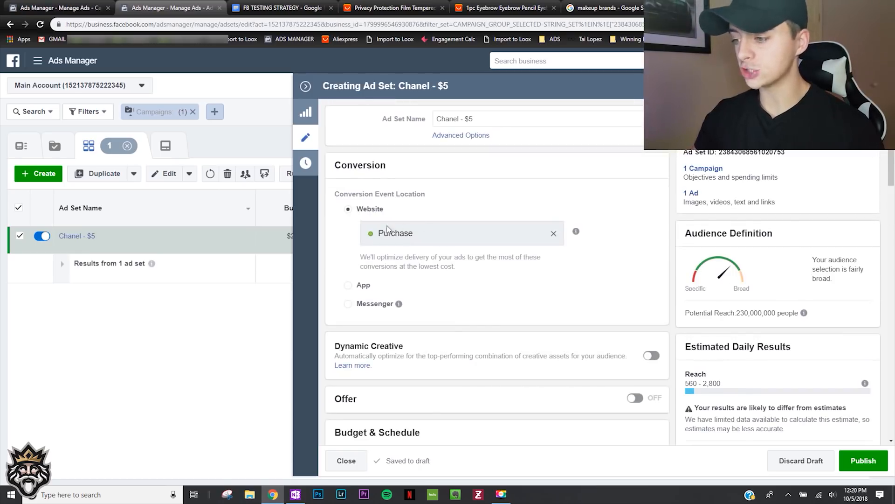
# - Set the ad set's daily budget to $5.00 and its audience location to Worldwide
pyautogui.scroll(-4, 440, 255)
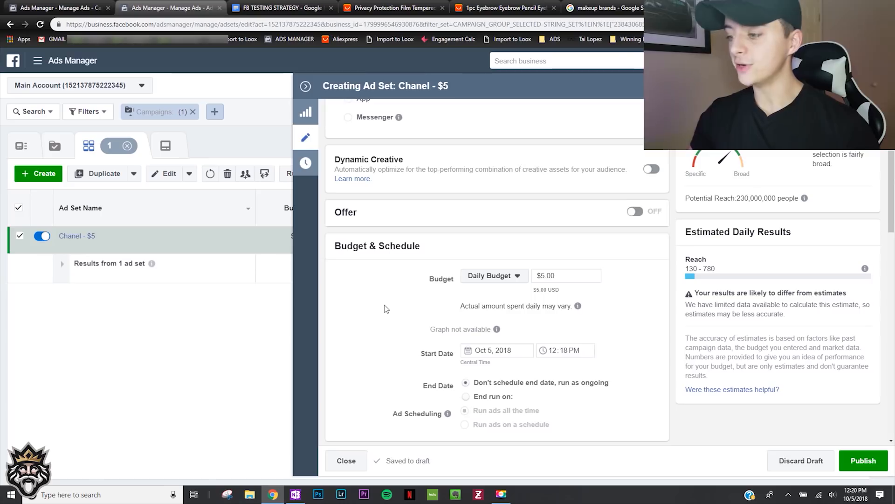
pyautogui.scroll(-2, 387, 305)
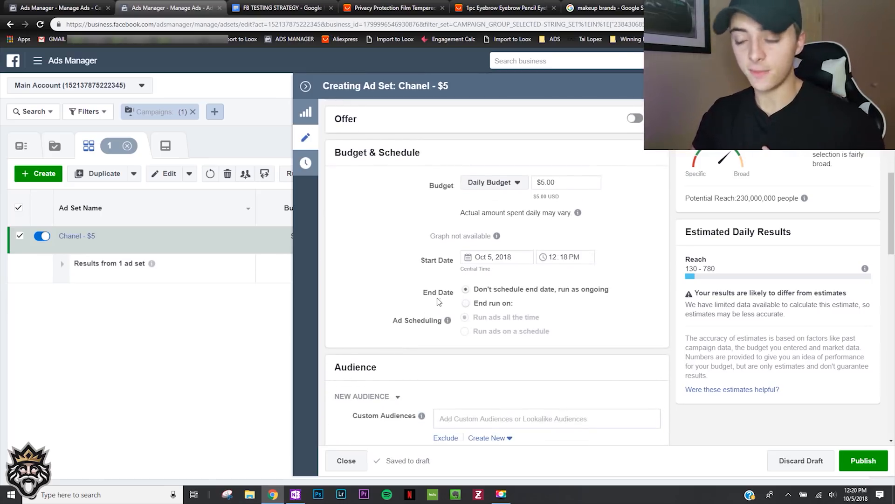
pyautogui.scroll(-5, 438, 302)
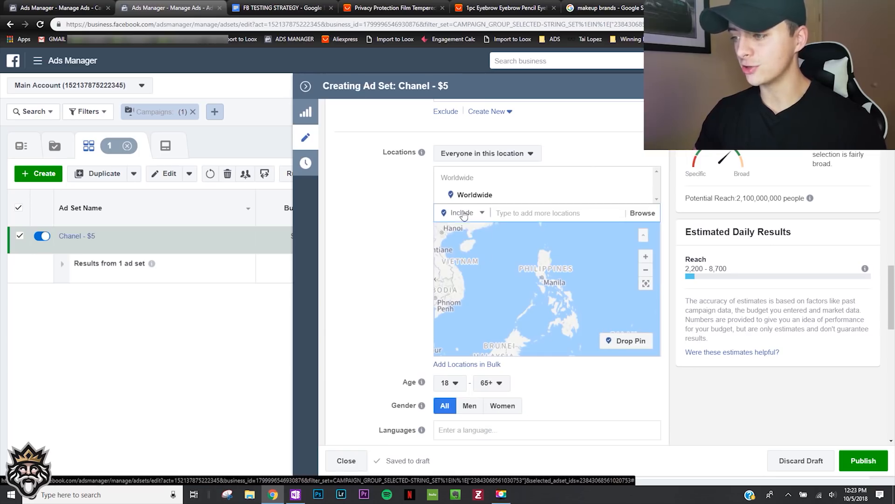
# - Exclude Africa, China, India and the Philippines from the Worldwide audience location
pyautogui.click(467, 213)
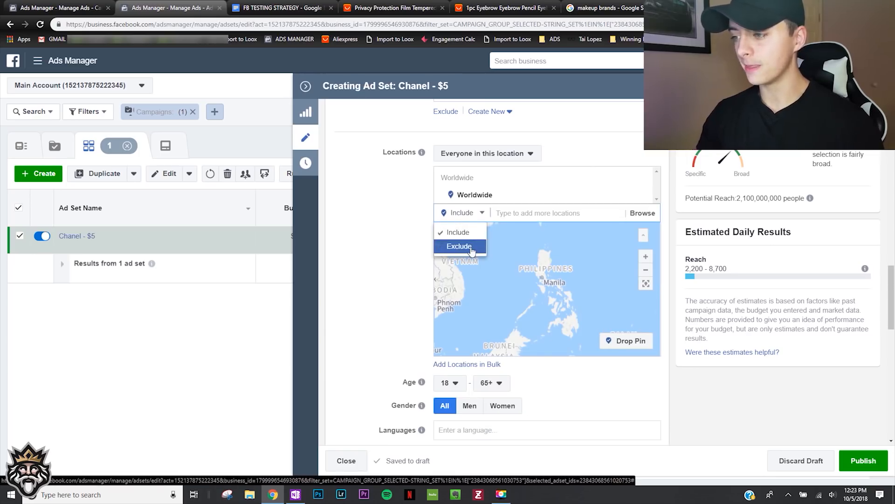
pyautogui.click(454, 244)
pyautogui.click(530, 218)
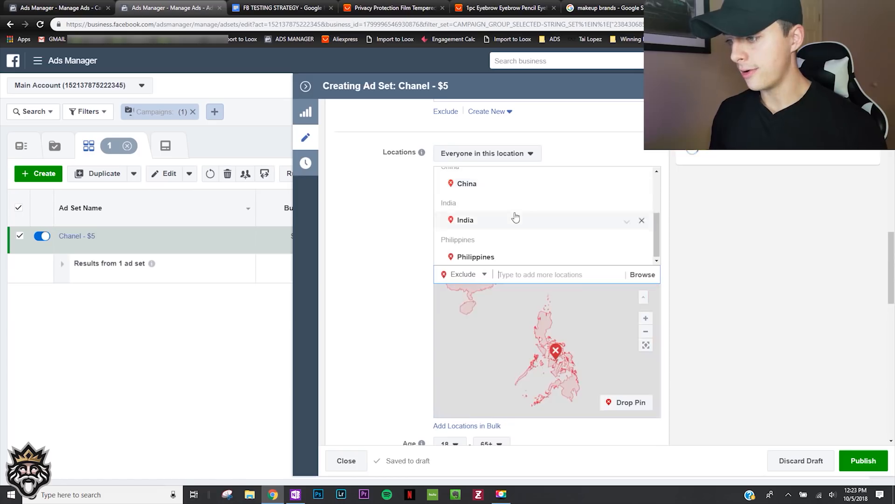
pyautogui.scroll(3, 514, 216)
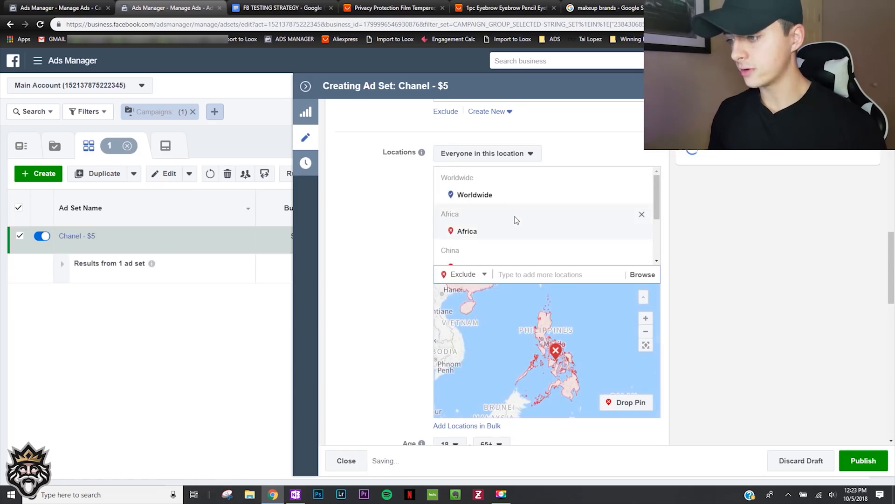
pyautogui.scroll(-3, 505, 244)
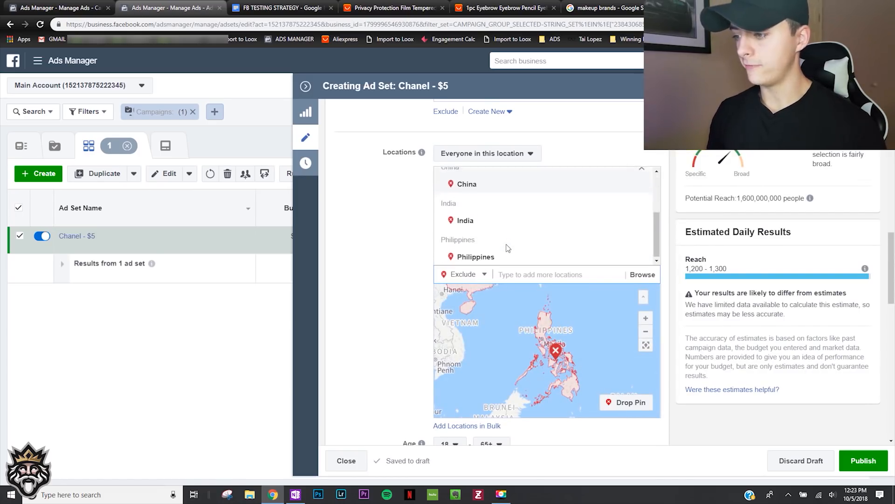
pyautogui.scroll(-1, 504, 245)
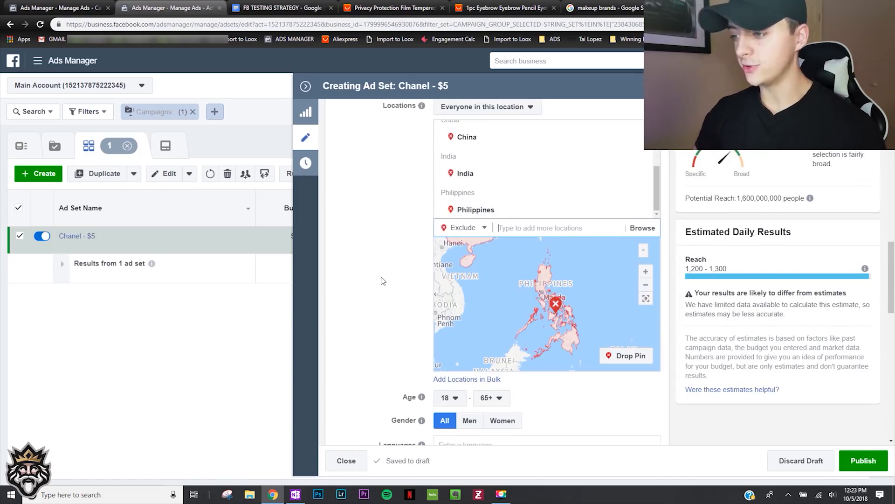
pyautogui.scroll(3, 381, 281)
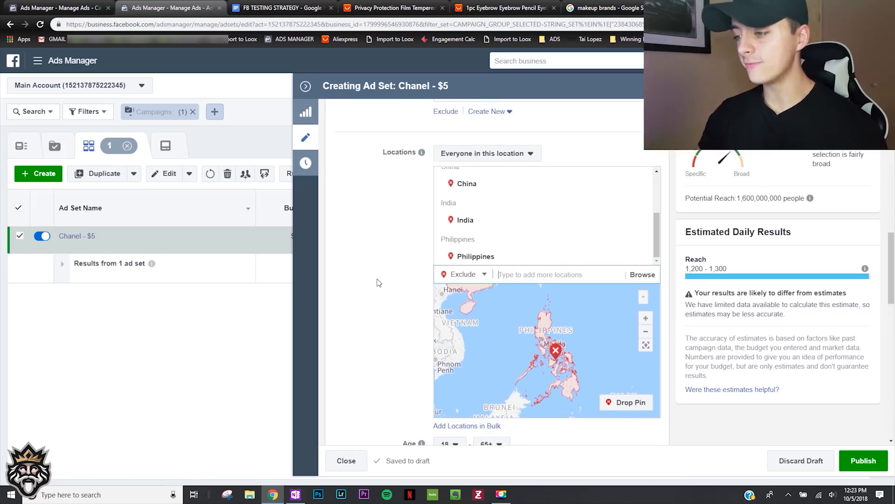
# - Limit the audience to women aged 18 to 44 and add the Chanel interest to the detailed targeting
pyautogui.scroll(-6, 377, 285)
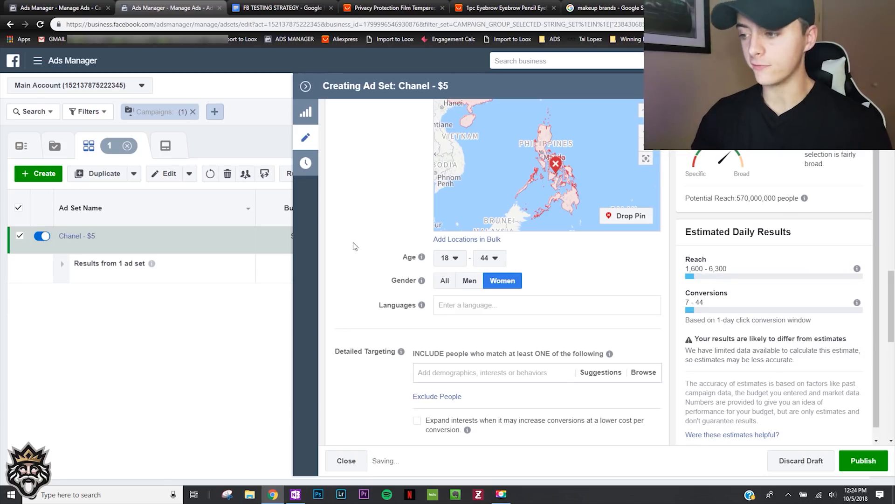
pyautogui.scroll(-2, 354, 240)
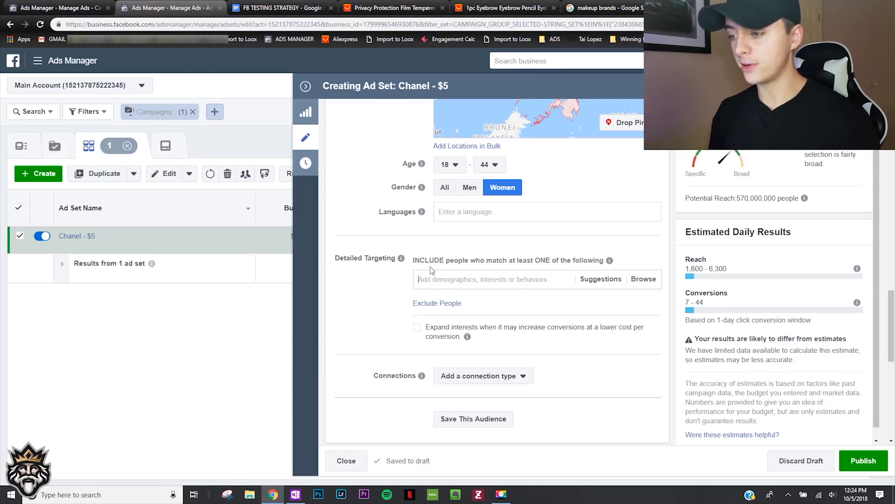
pyautogui.write('Chanel')
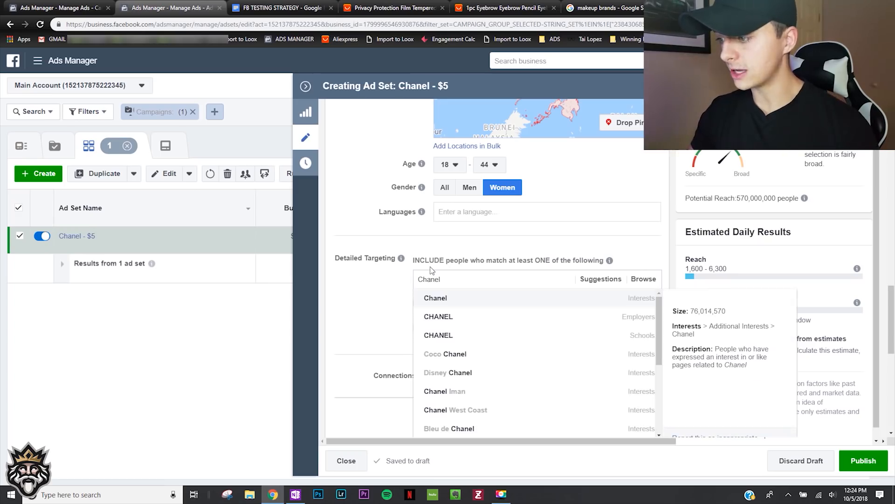
pyautogui.write('a')
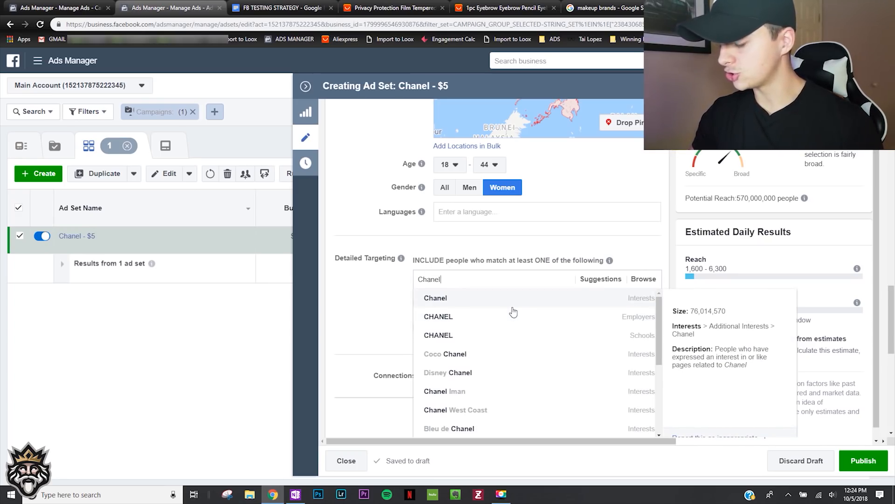
pyautogui.click(512, 306)
pyautogui.click(386, 311)
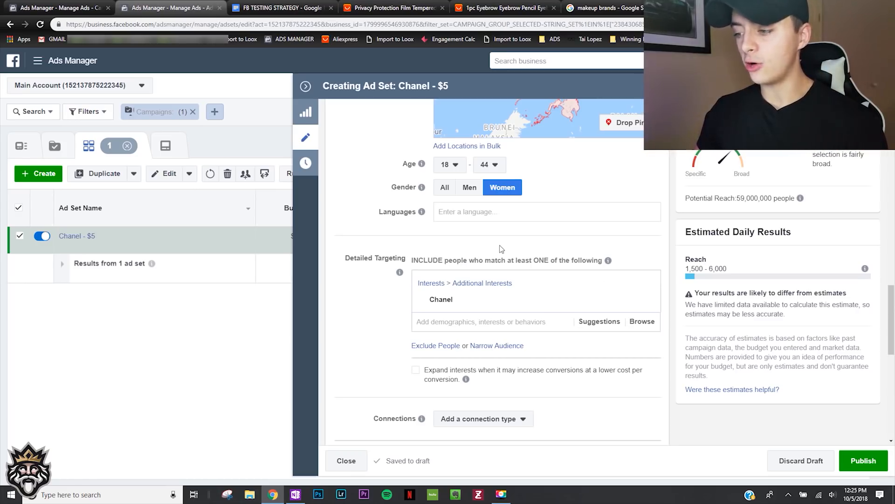
# - Narrow the Chanel audience to people who must also match the Engaged Shoppers purchase behavior
pyautogui.scroll(-1, 371, 333)
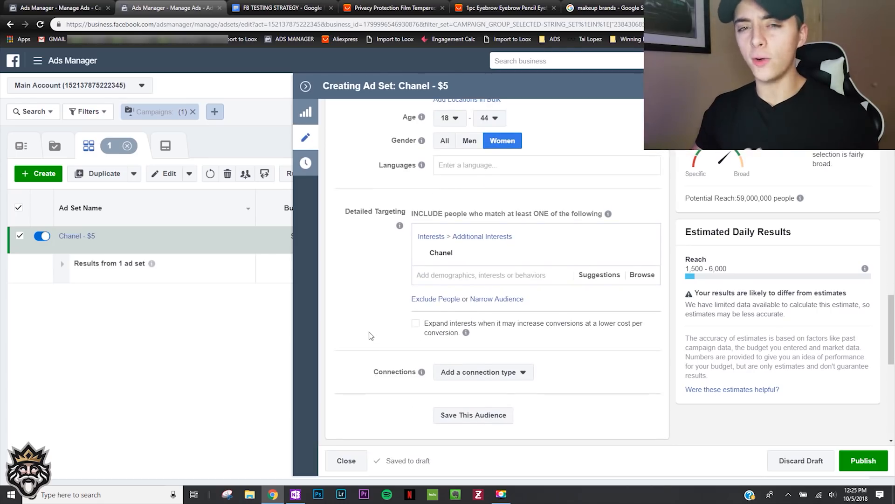
pyautogui.click(498, 300)
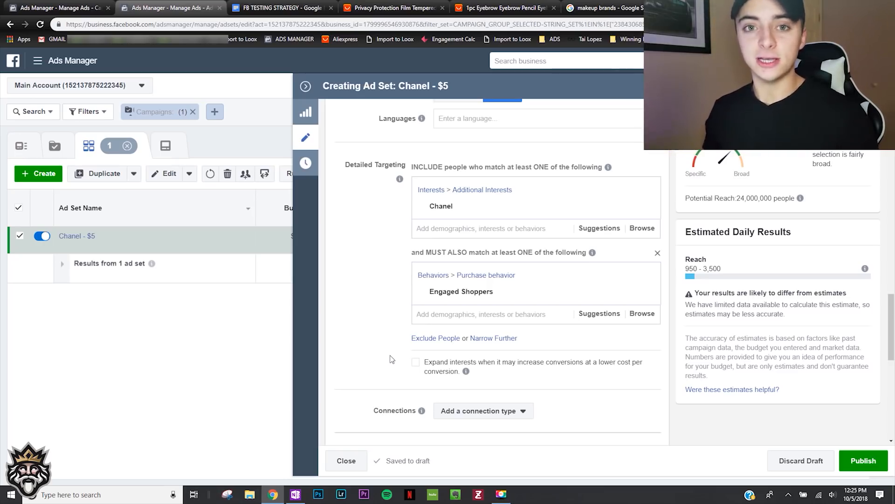
# - Edit the placements manually and restrict the device types to Mobile by removing Desktop
pyautogui.scroll(-10, 391, 359)
pyautogui.click(380, 272)
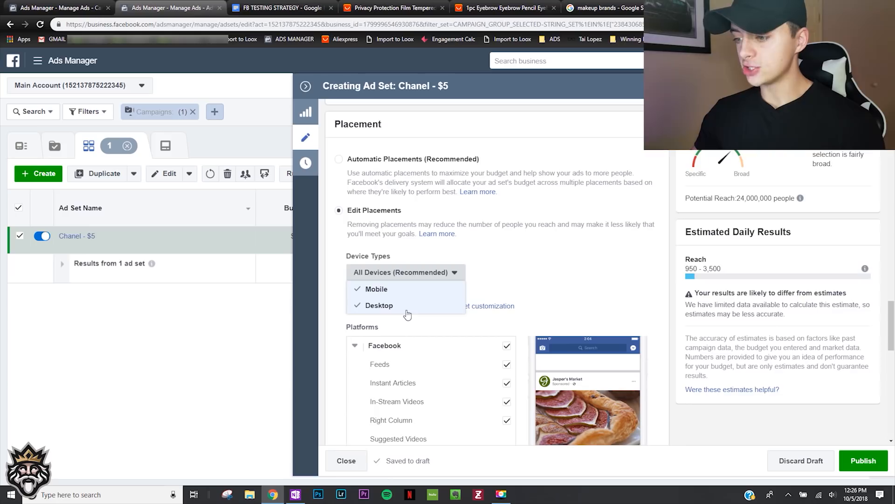
pyautogui.click(406, 308)
pyautogui.click(336, 299)
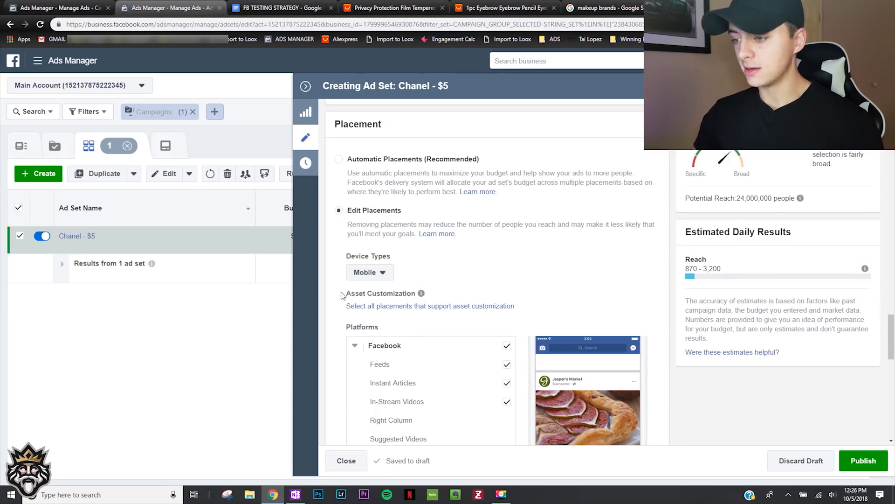
# - Keep only Facebook Feeds and Instagram Feed as placements, removing Audience Network and all other Facebook and Instagram placements
pyautogui.scroll(-2, 373, 293)
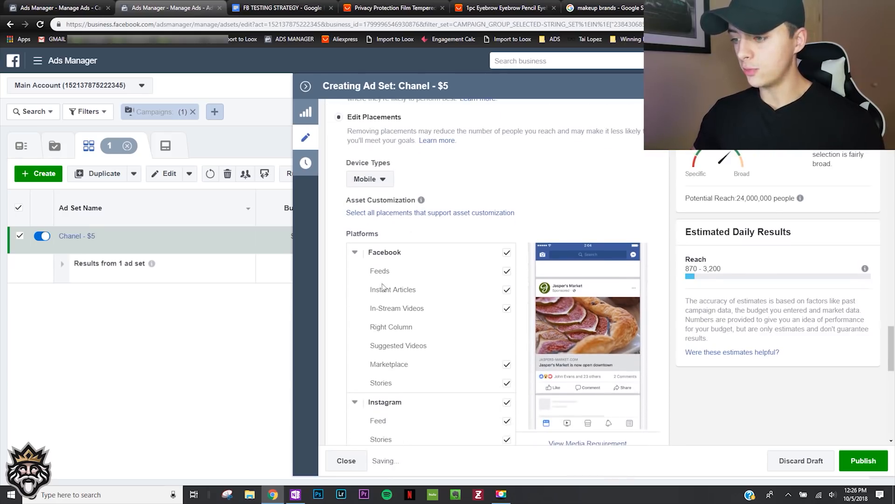
pyautogui.click(507, 252)
pyautogui.click(506, 328)
pyautogui.scroll(-2, 448, 325)
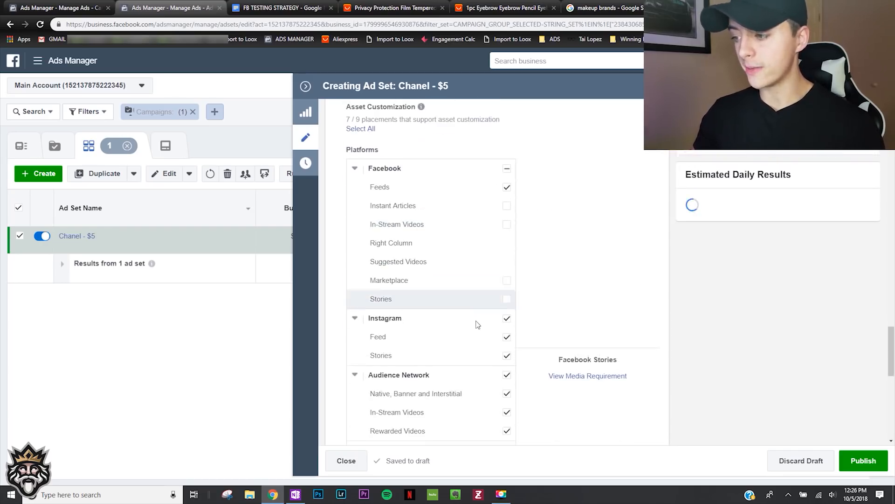
pyautogui.click(507, 375)
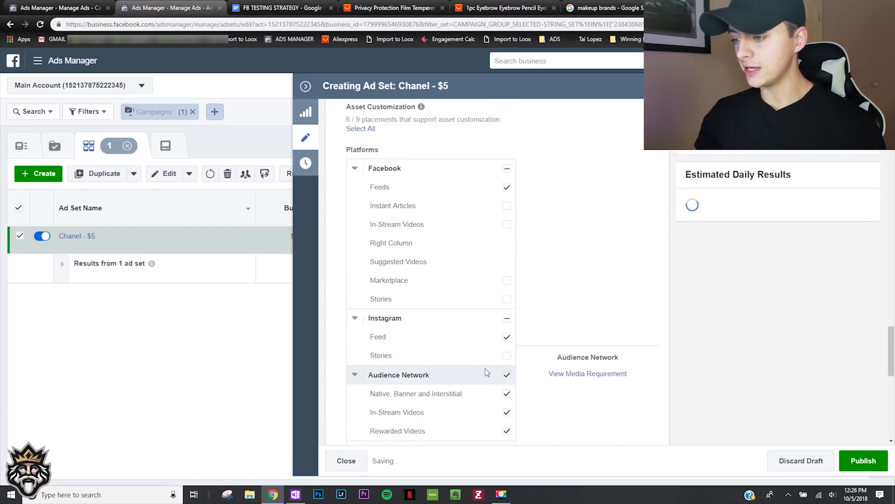
pyautogui.scroll(-1, 485, 368)
pyautogui.scroll(1, 472, 368)
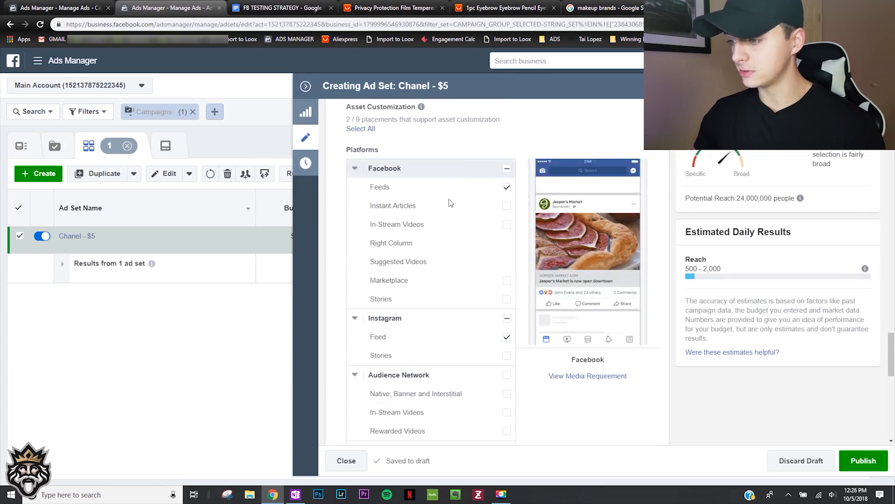
# - Examine the conversion window options in the Optimization & Delivery settings without changing the selection
pyautogui.scroll(-9, 365, 320)
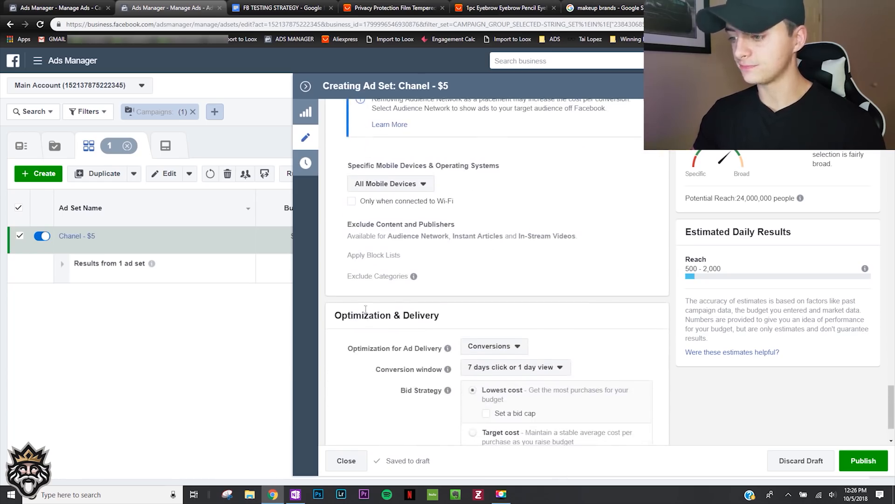
pyautogui.scroll(1, 365, 309)
pyautogui.scroll(-2, 386, 306)
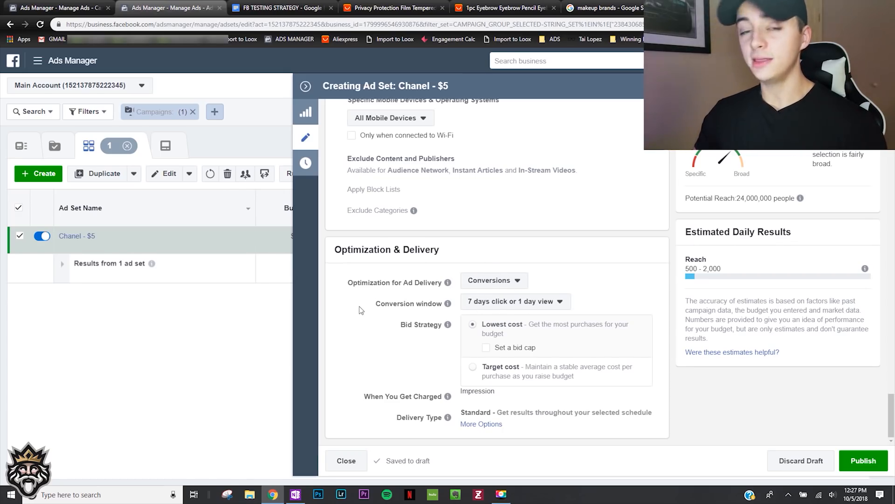
pyautogui.click(508, 303)
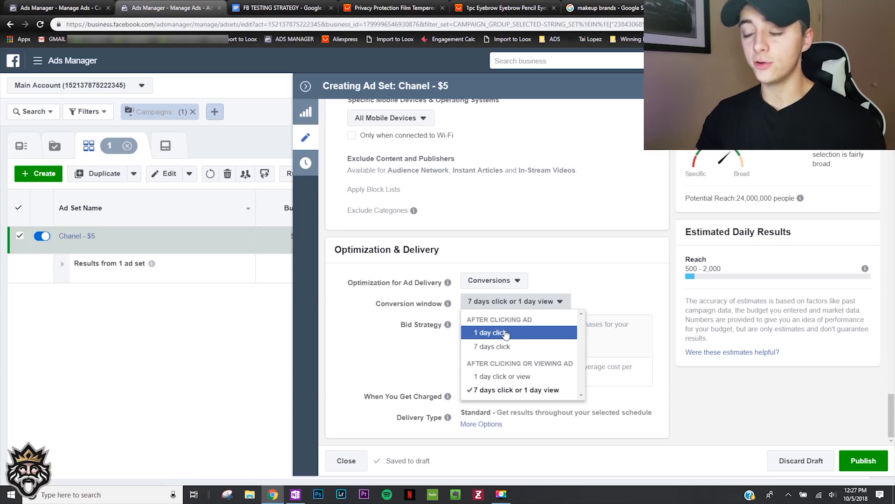
pyautogui.click(483, 261)
# - Review the Chanel - $5 ad set from its name through conversion event, budget, locations, demographics, detailed targeting and placements
pyautogui.scroll(10, 454, 289)
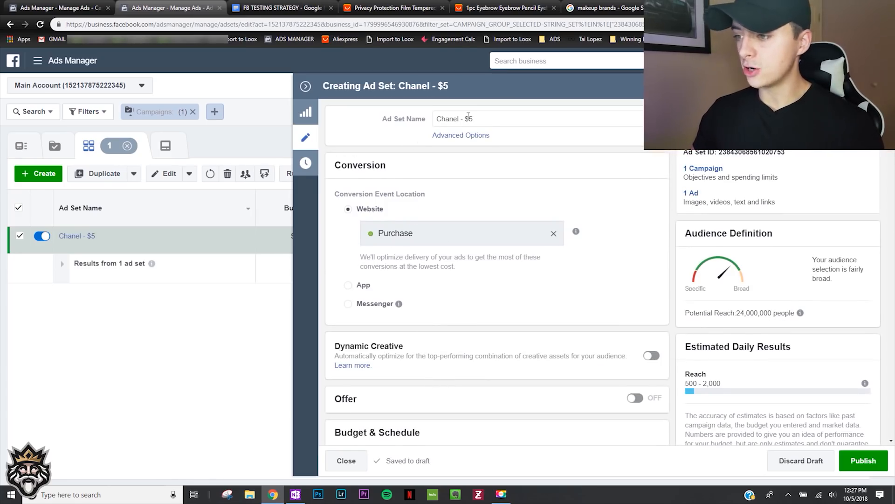
pyautogui.moveTo(491, 119); pyautogui.dragTo(426, 123)
pyautogui.click(411, 196)
pyautogui.scroll(-5, 399, 195)
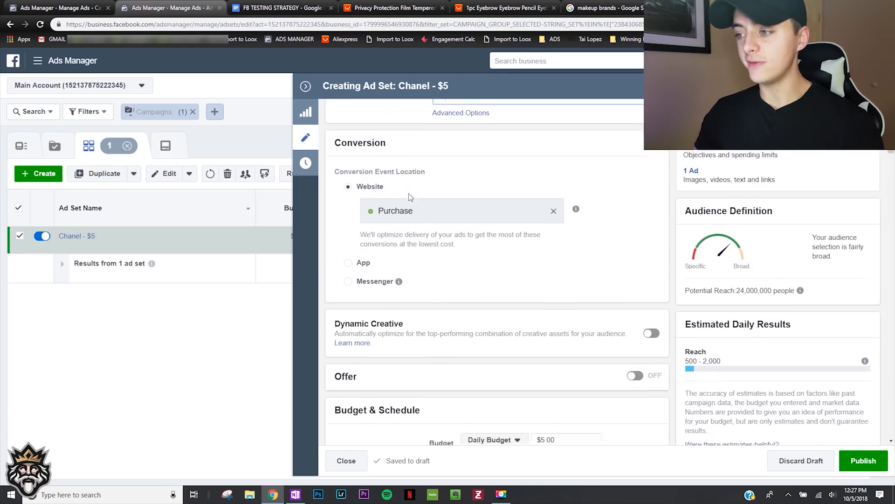
pyautogui.scroll(-1, 395, 193)
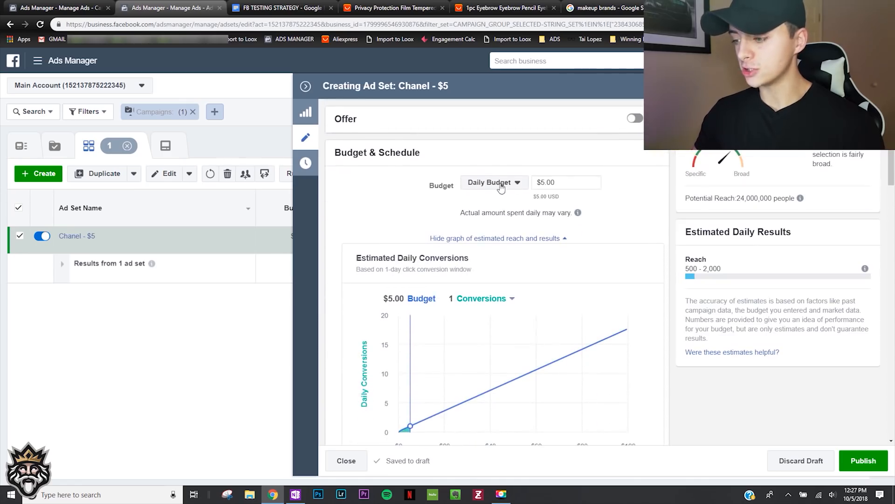
pyautogui.scroll(-10, 405, 231)
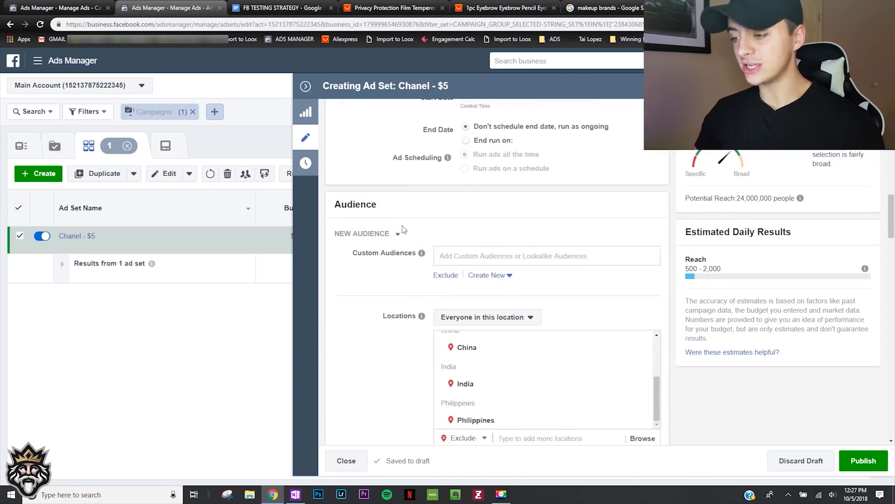
pyautogui.scroll(-1, 403, 225)
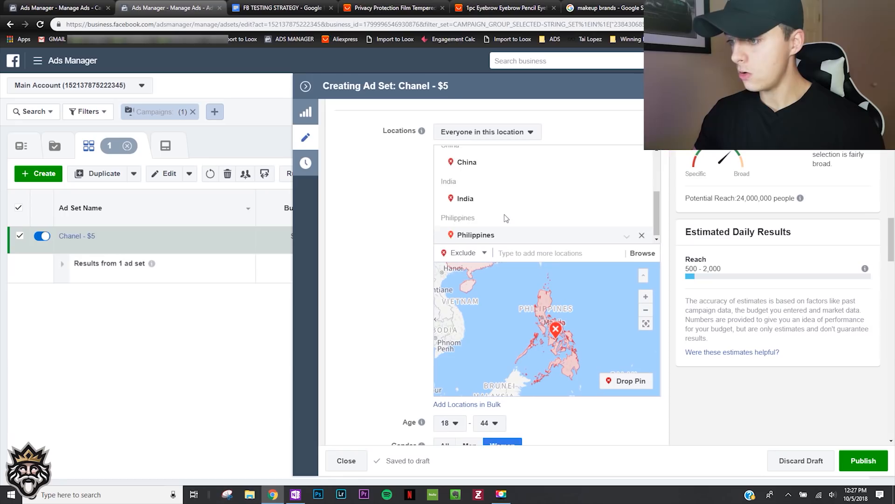
pyautogui.scroll(3, 506, 219)
pyautogui.scroll(-3, 512, 205)
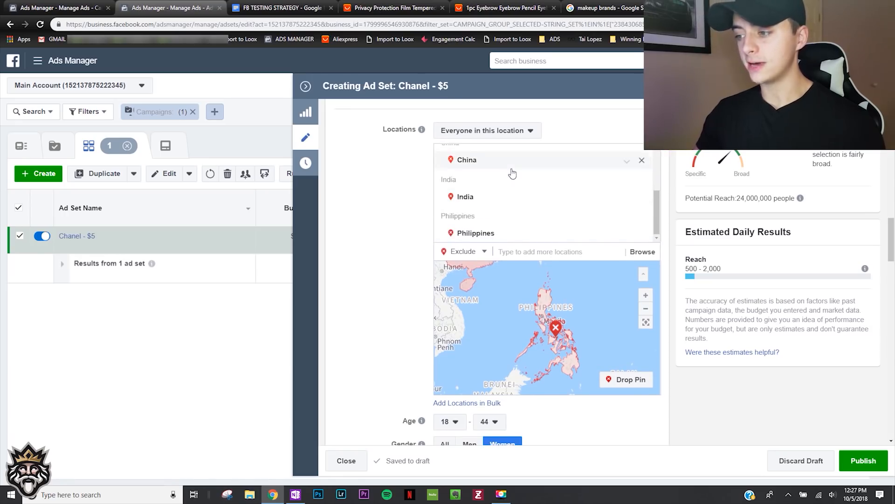
pyautogui.scroll(-2, 367, 233)
pyautogui.scroll(1, 363, 248)
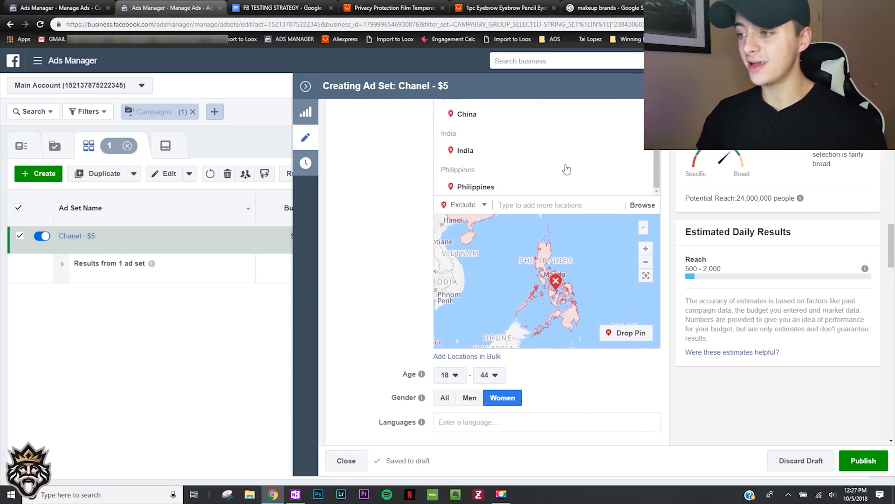
pyautogui.scroll(-2, 364, 250)
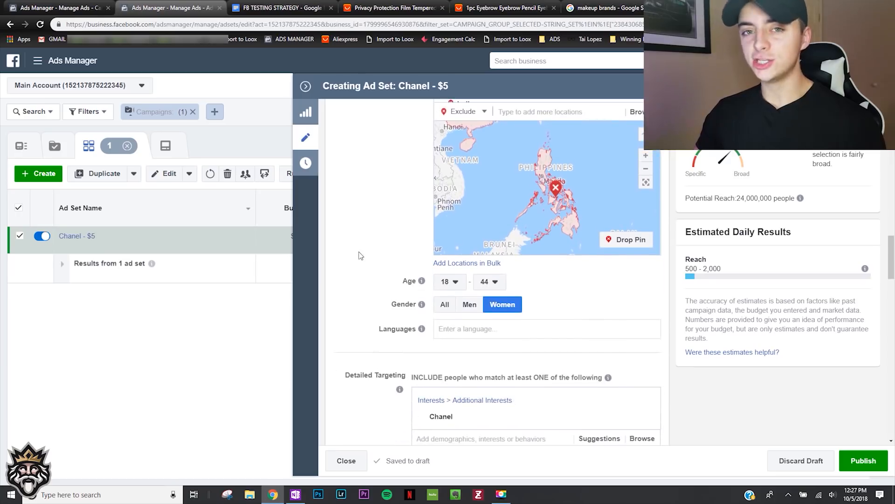
pyautogui.scroll(-1, 359, 255)
pyautogui.scroll(-3, 401, 261)
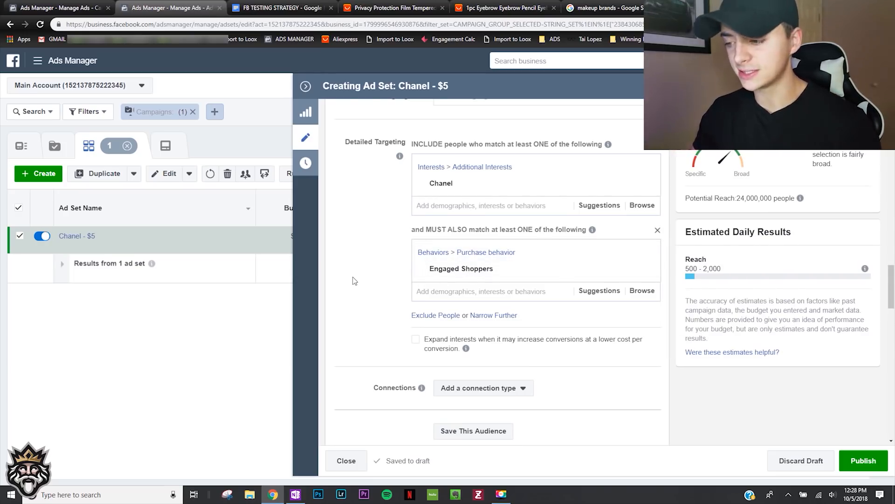
pyautogui.scroll(-10, 353, 280)
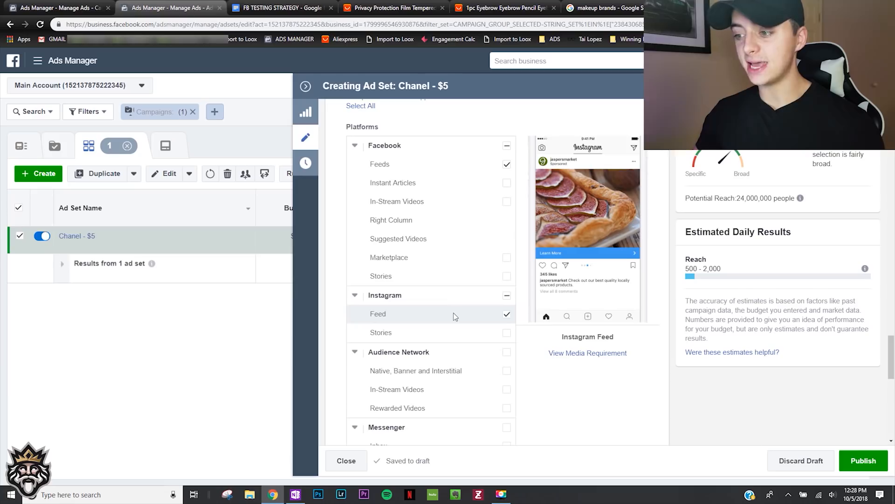
# - Publish the Chanel - $5 ad set with its current placement and delivery settings, and close its editing pane
pyautogui.scroll(-8, 453, 313)
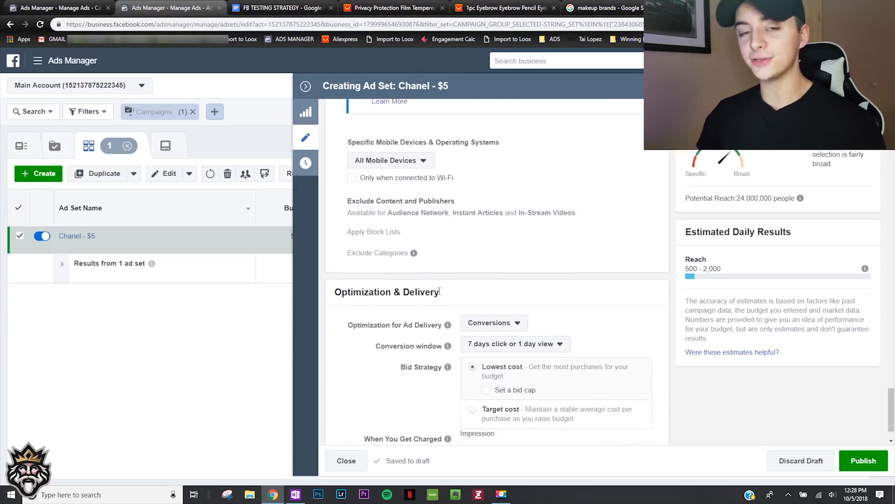
pyautogui.scroll(-1, 440, 291)
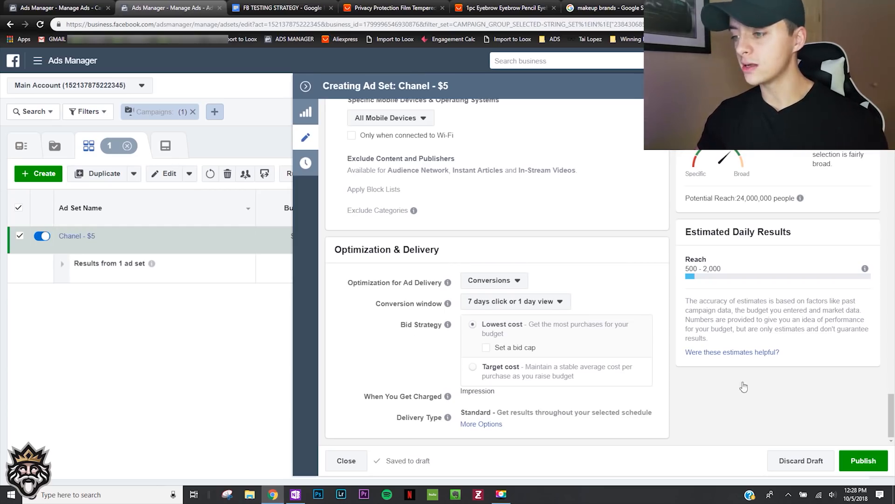
pyautogui.click(863, 460)
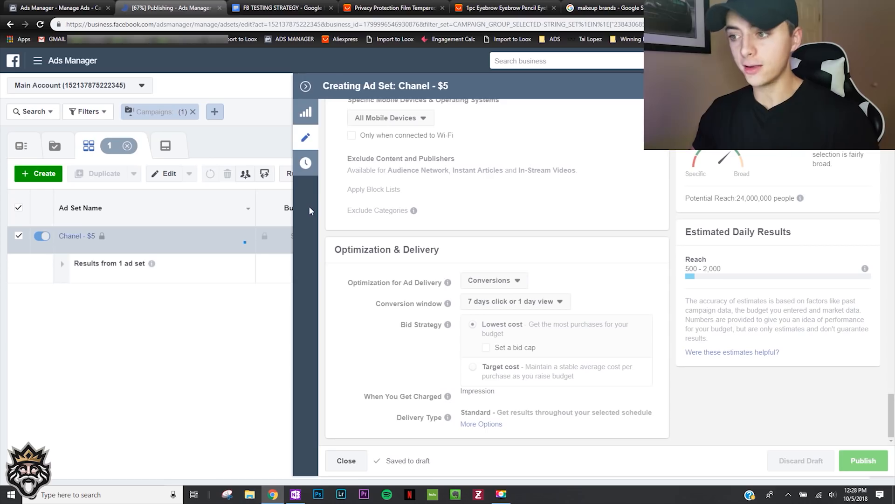
pyautogui.click(305, 89)
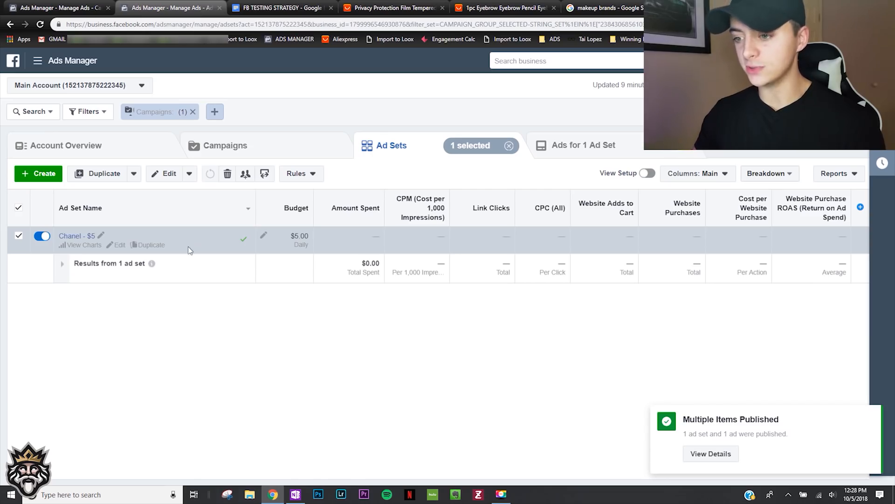
# - Duplicate the Chanel - $5 ad set into the original campaign with 9 copies
pyautogui.click(147, 247)
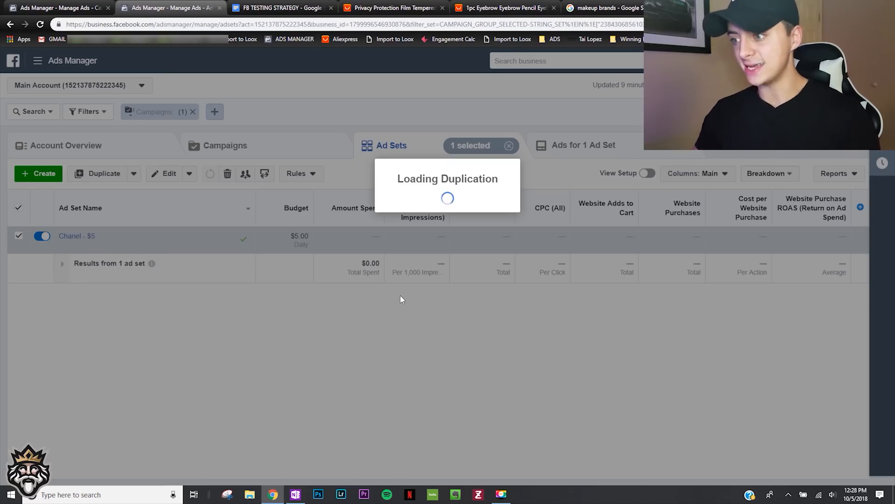
pyautogui.moveTo(414, 342); pyautogui.dragTo(390, 345)
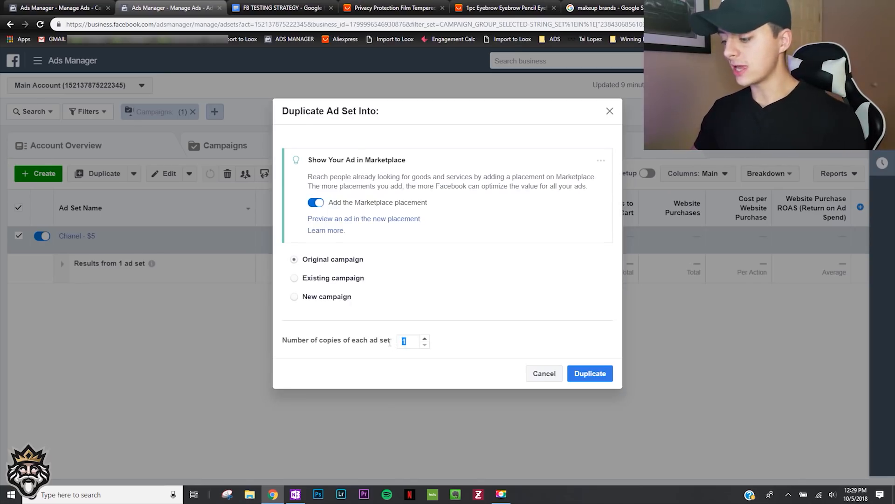
pyautogui.press('BackSpace')
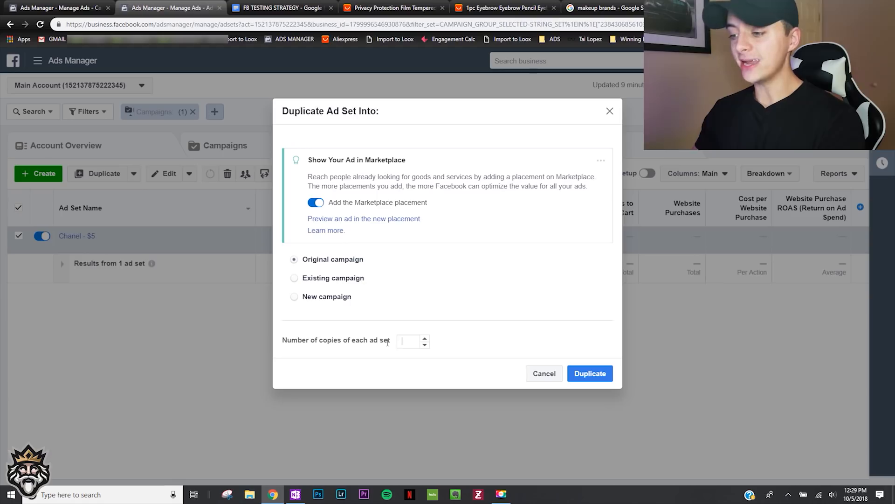
pyautogui.write('9')
pyautogui.click(587, 372)
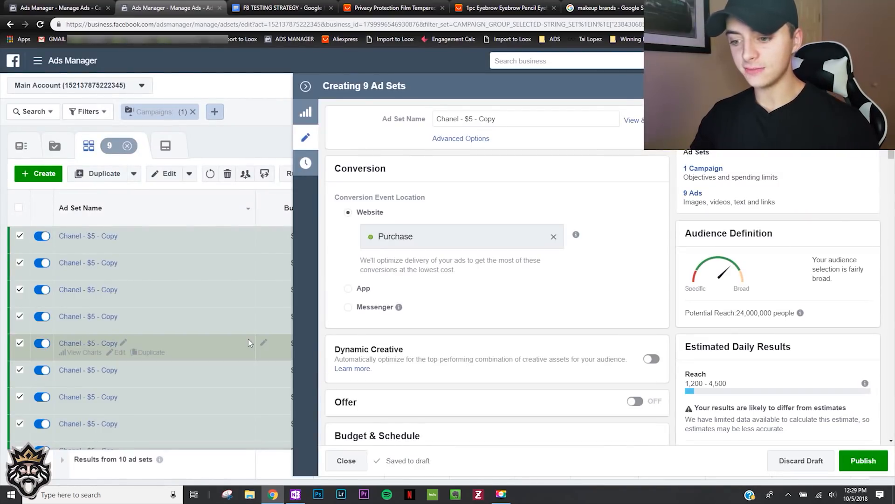
# - Select only the first Chanel - $5 - Copy ad set for editing and consult the makeup brands search results for interest ideas
pyautogui.scroll(-1, 210, 342)
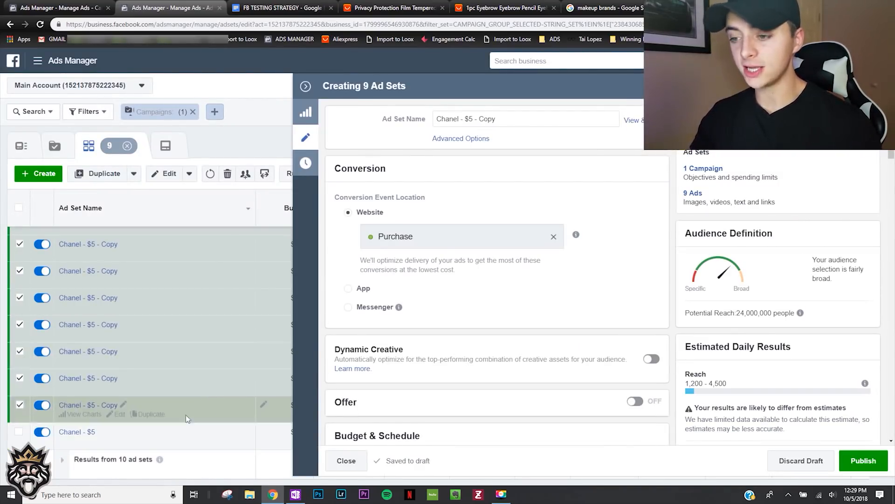
pyautogui.scroll(1, 152, 385)
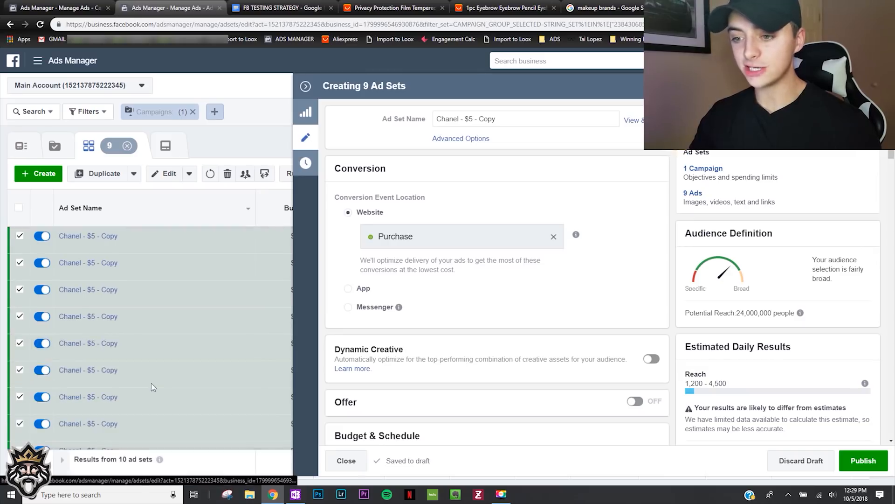
pyautogui.click(212, 235)
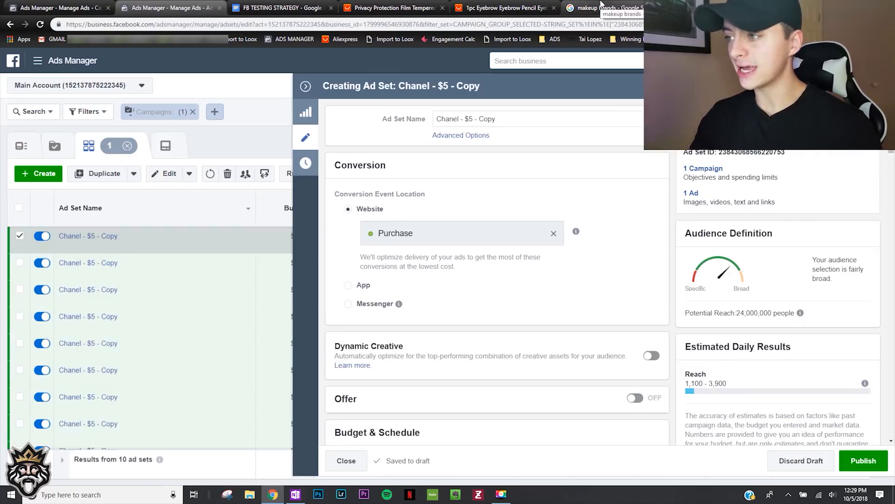
pyautogui.click(601, 6)
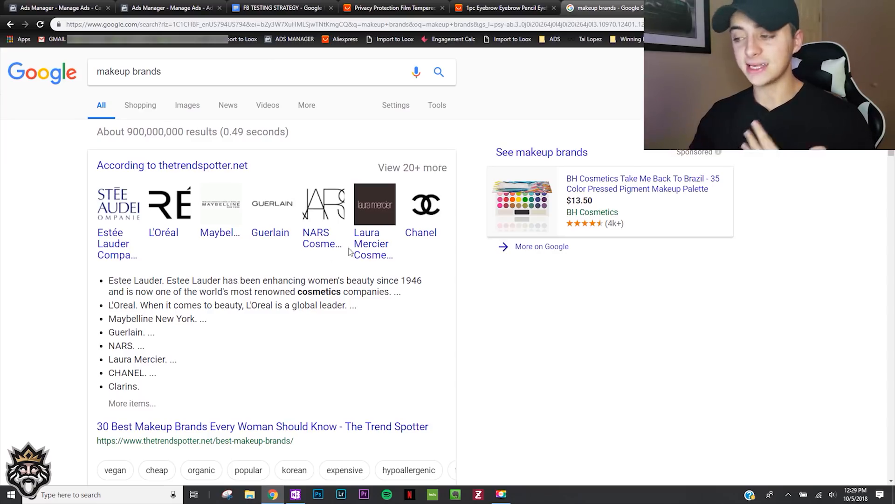
pyautogui.click(173, 6)
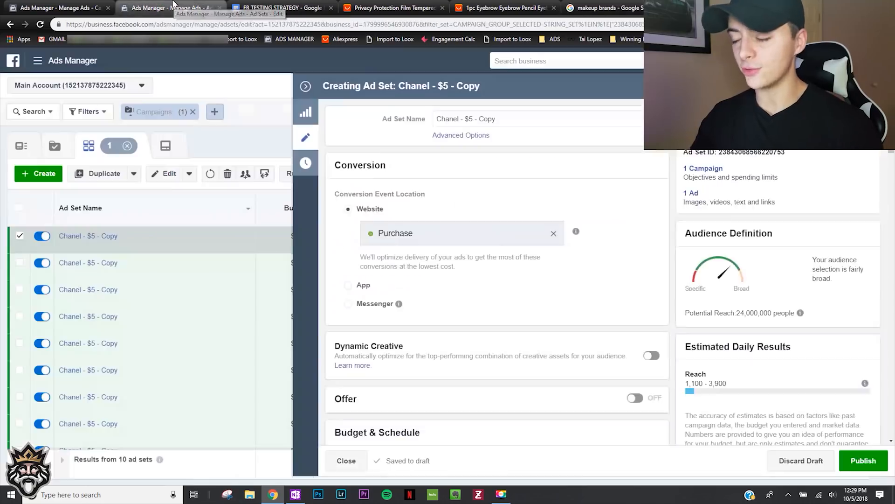
# - Replace the Chanel interest with the suggested interest Sephora in the first copy's detailed targeting
pyautogui.scroll(-10, 331, 265)
pyautogui.scroll(-10, 330, 265)
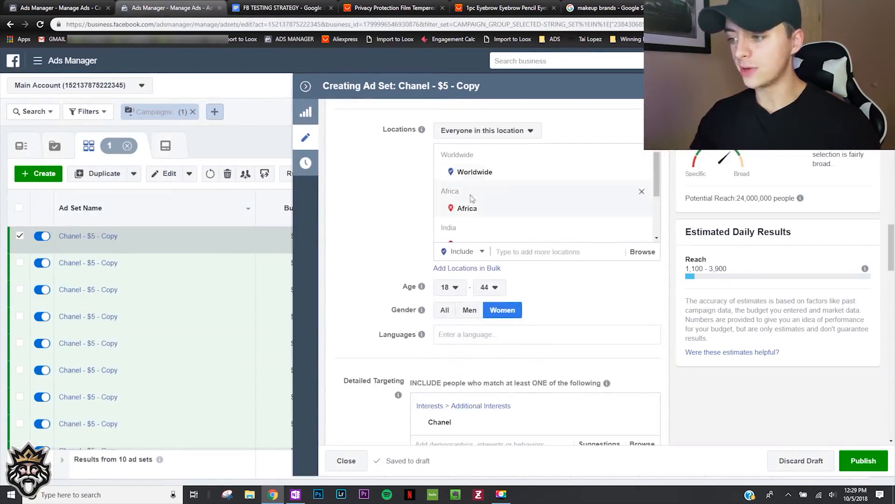
pyautogui.scroll(-4, 368, 233)
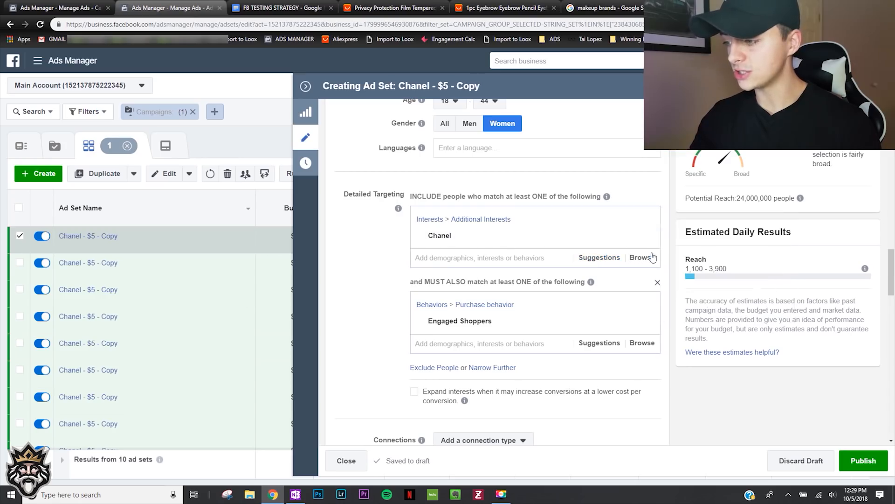
pyautogui.click(598, 263)
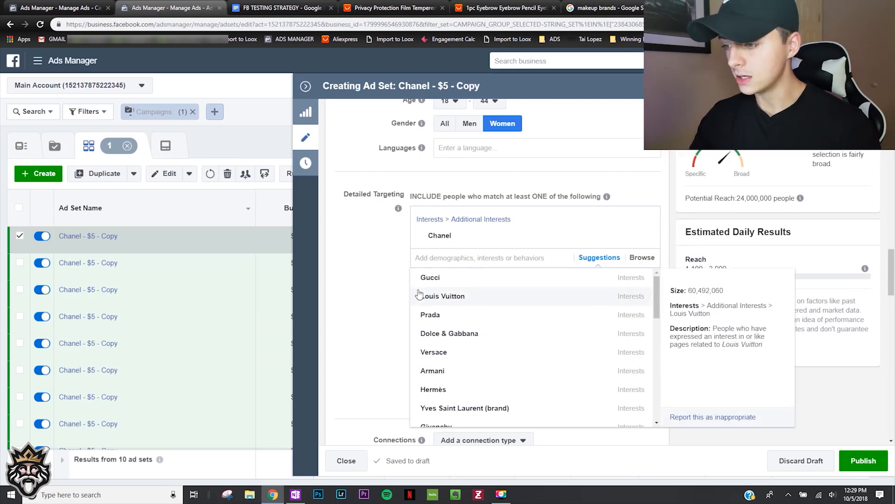
pyautogui.scroll(-1, 420, 299)
pyautogui.scroll(1, 415, 308)
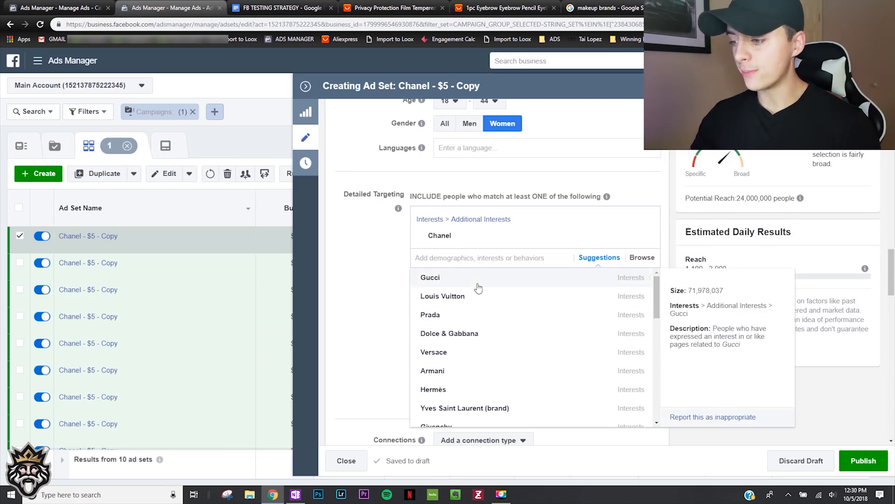
pyautogui.scroll(-4, 485, 313)
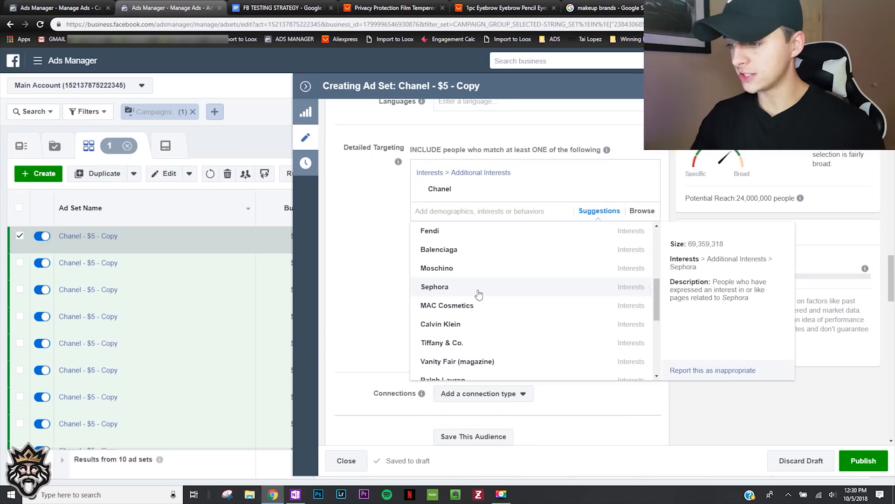
pyautogui.click(479, 294)
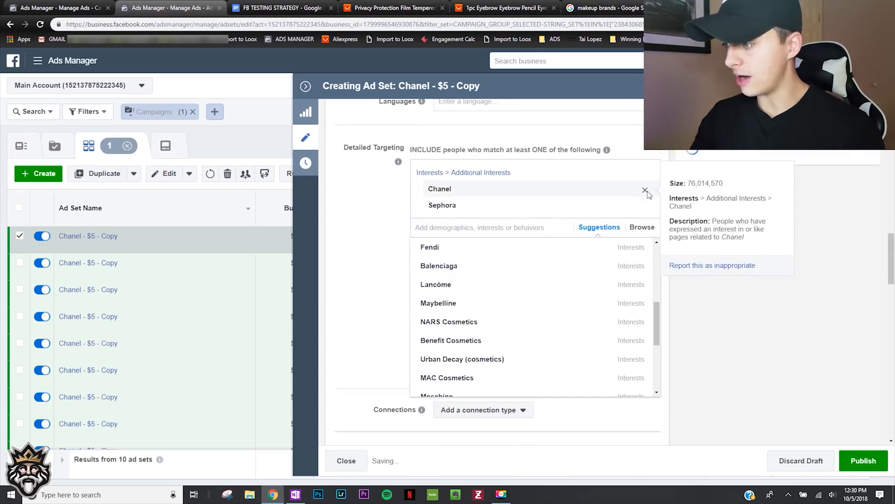
pyautogui.click(646, 191)
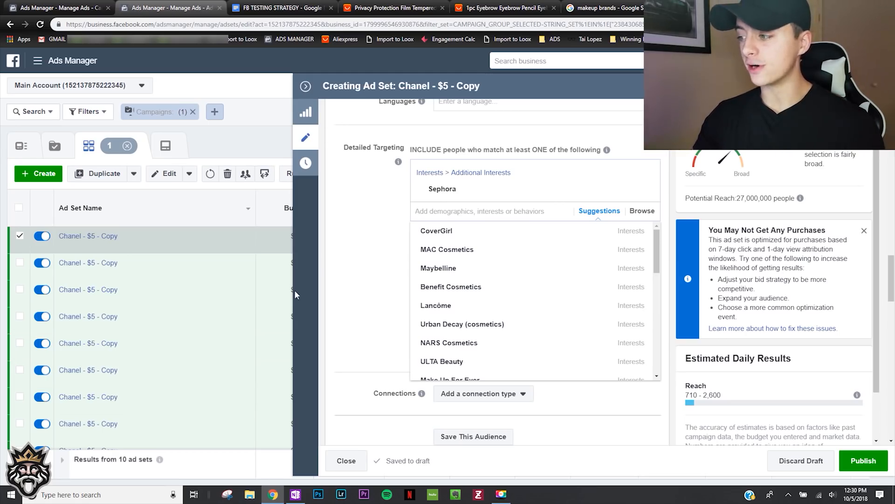
pyautogui.click(366, 262)
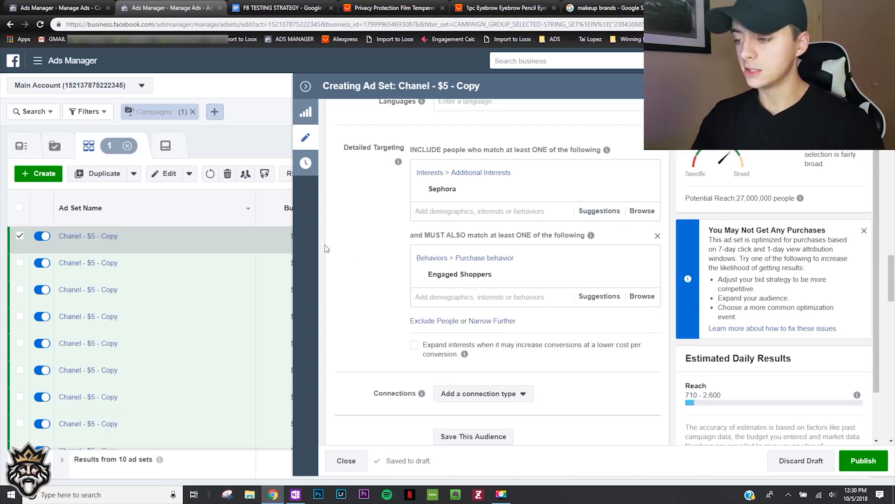
# - Rename the first copied ad set as Sephora - $5
pyautogui.moveTo(627, 190)
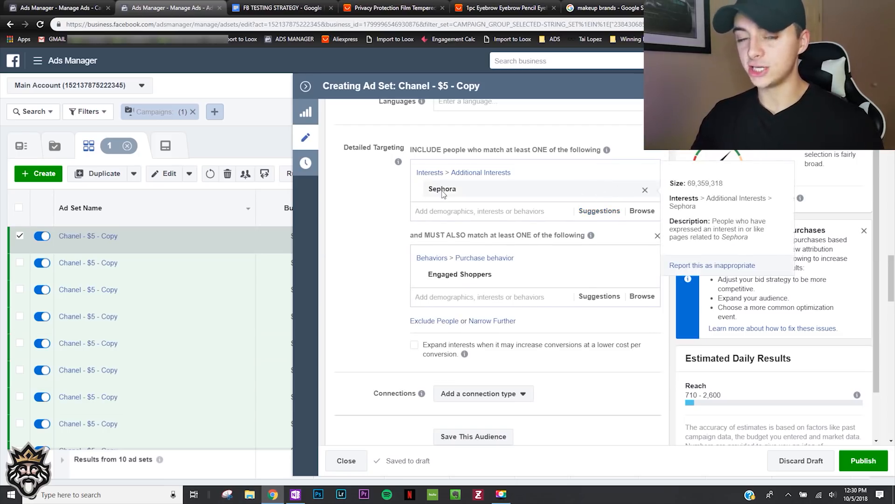
pyautogui.scroll(15, 360, 279)
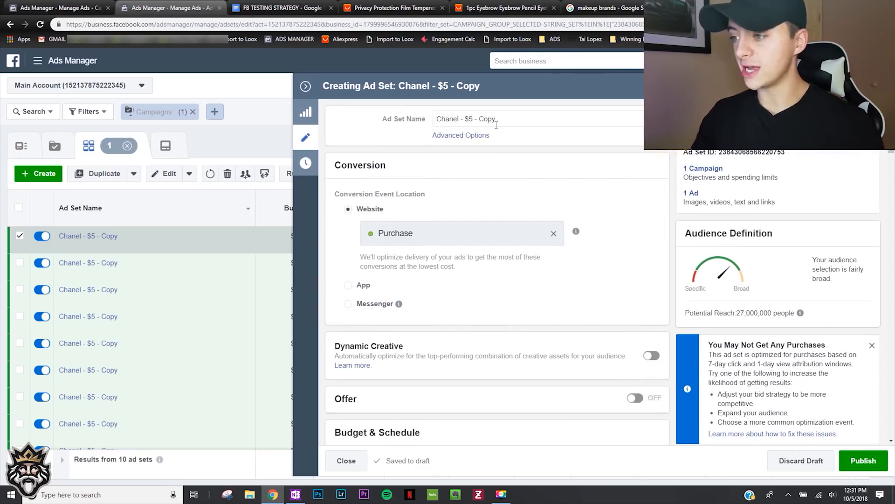
pyautogui.moveTo(509, 120); pyautogui.dragTo(393, 133)
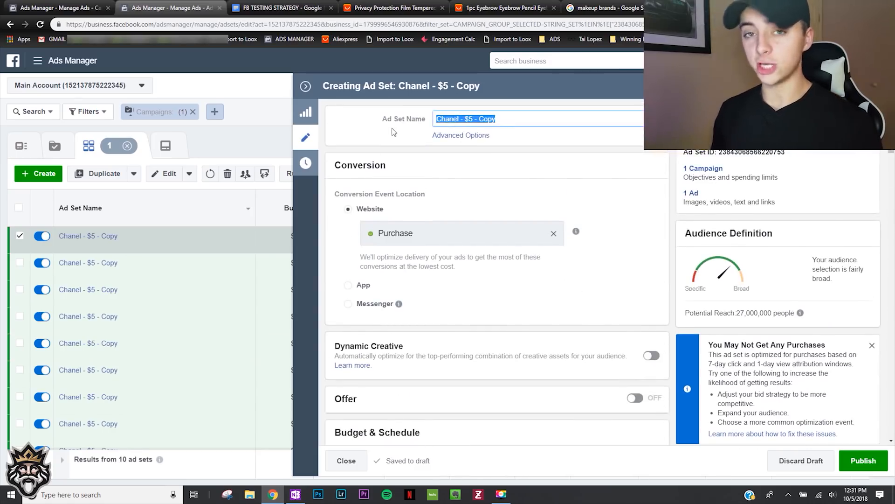
pyautogui.write('Sephora - $5')
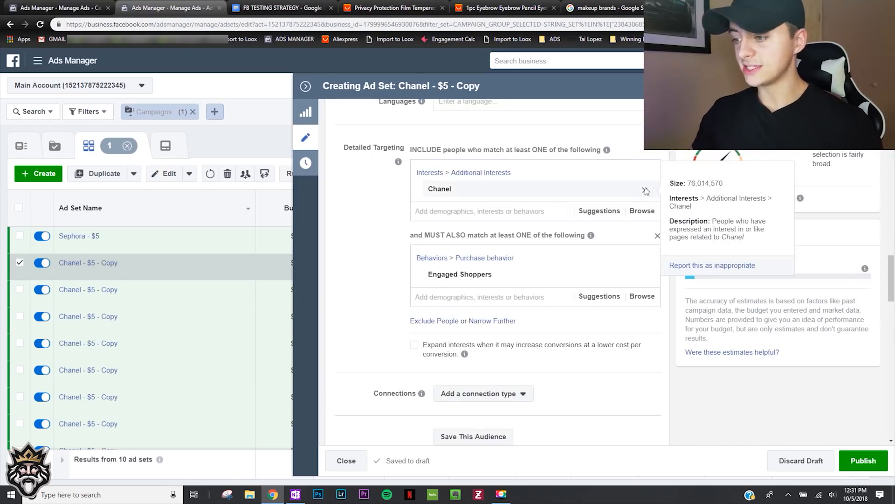
# - In the second ad set copy, replace the Chanel interest with Sephora in the detailed targeting
pyautogui.click(646, 191)
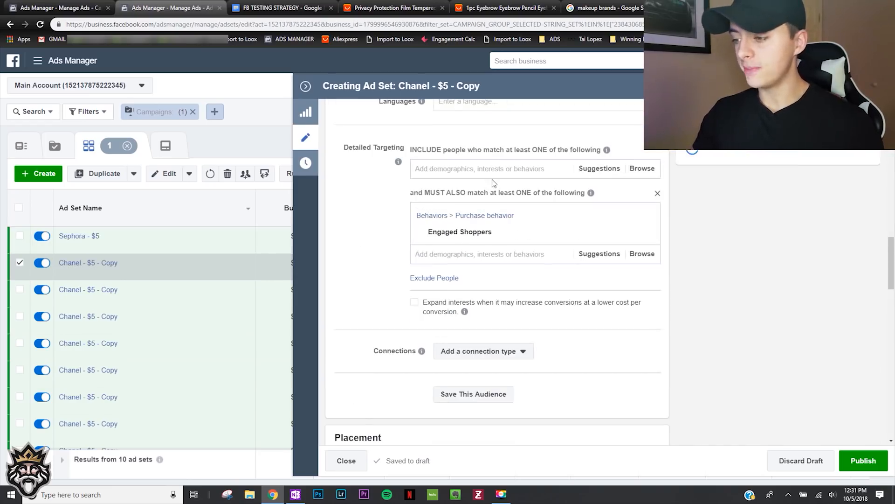
pyautogui.write('sephora')
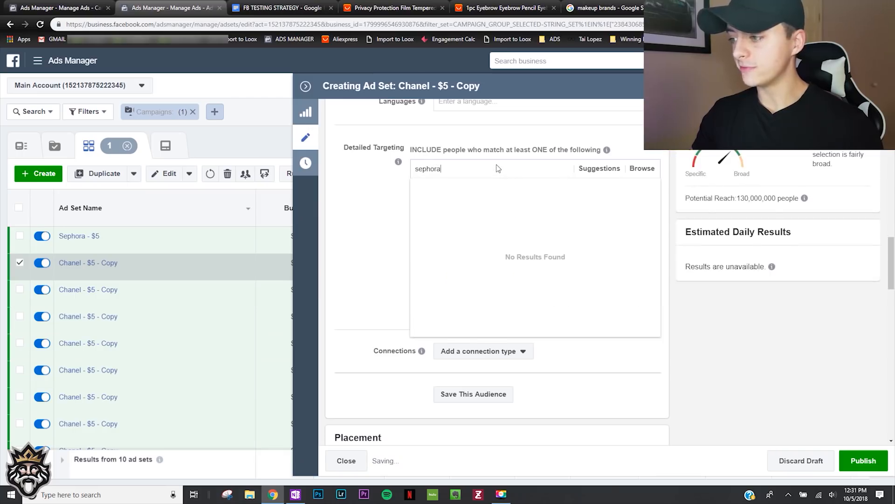
pyautogui.press('Return')
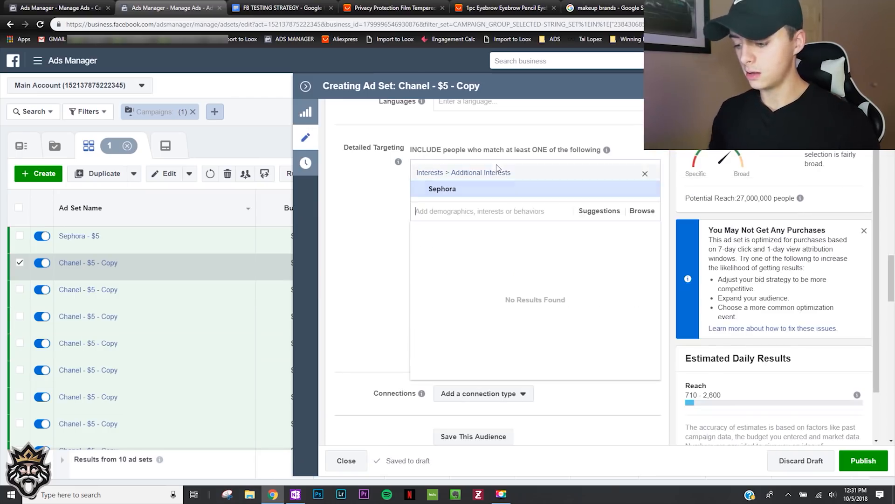
pyautogui.click(386, 194)
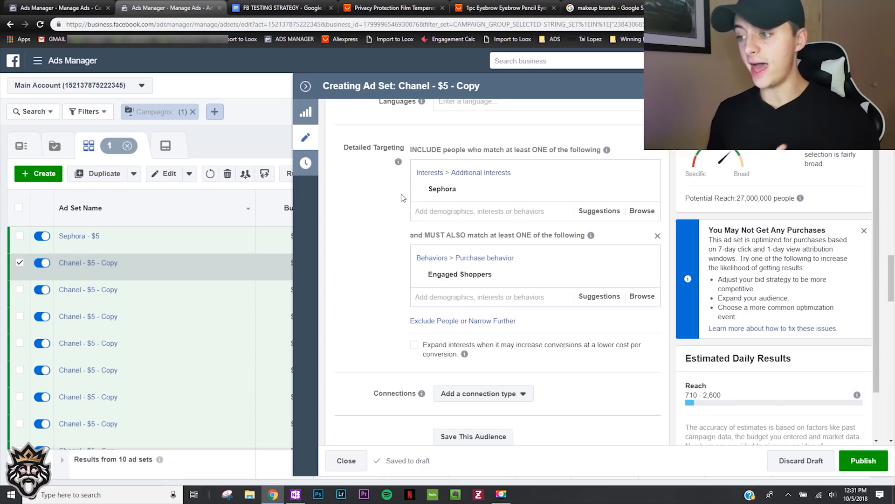
# - Browse the suggested interests for the second copy, add Beauty salons and remove Sephora from its detailed targeting
pyautogui.click(599, 210)
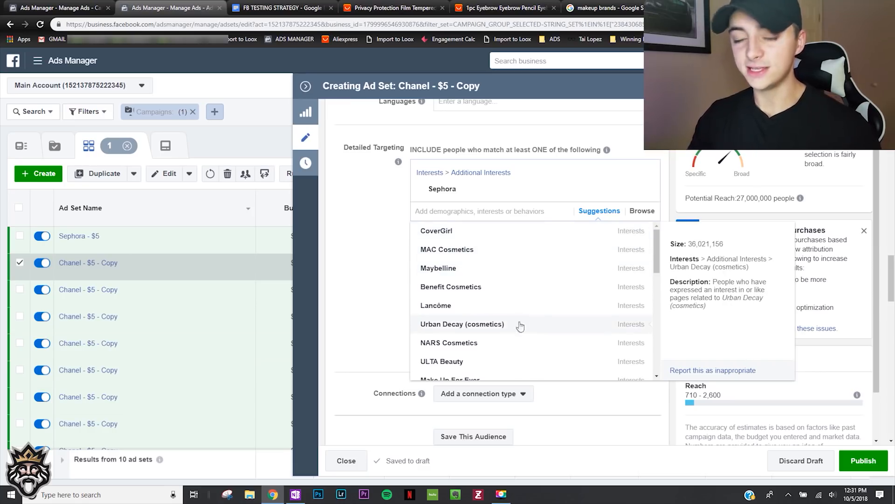
pyautogui.scroll(-3, 507, 317)
pyautogui.scroll(1, 508, 319)
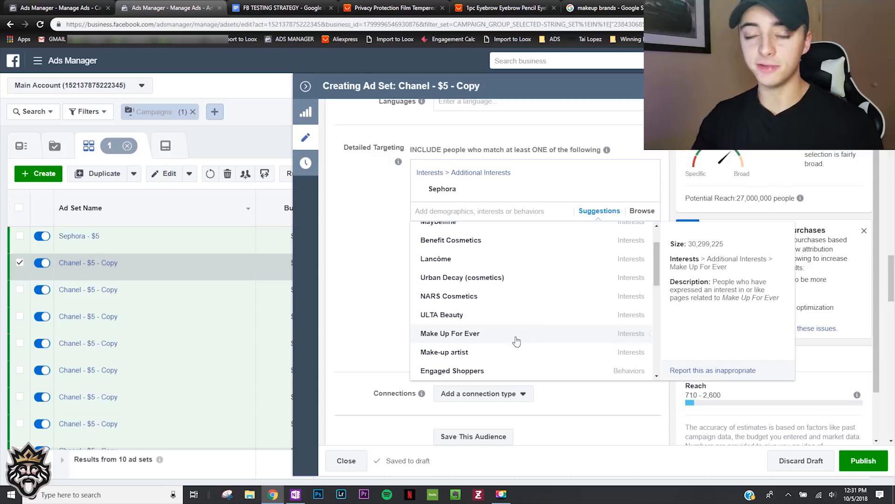
pyautogui.scroll(-5, 498, 356)
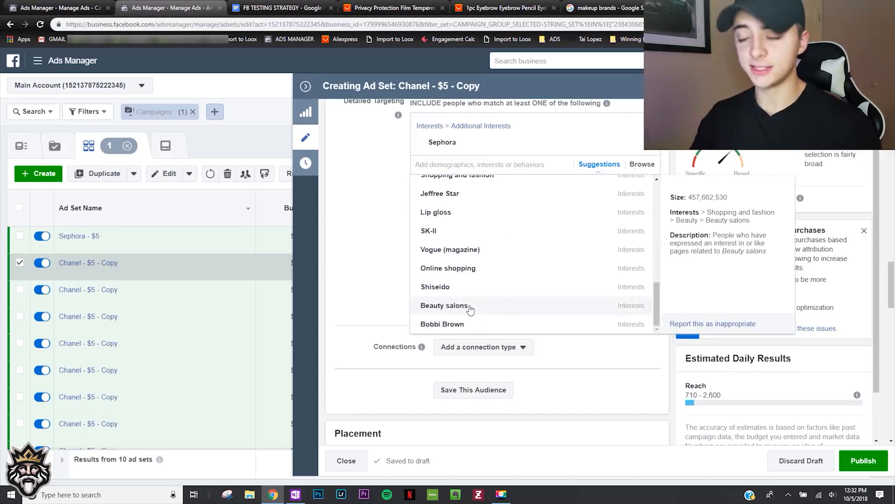
pyautogui.click(469, 306)
pyautogui.scroll(15, 358, 229)
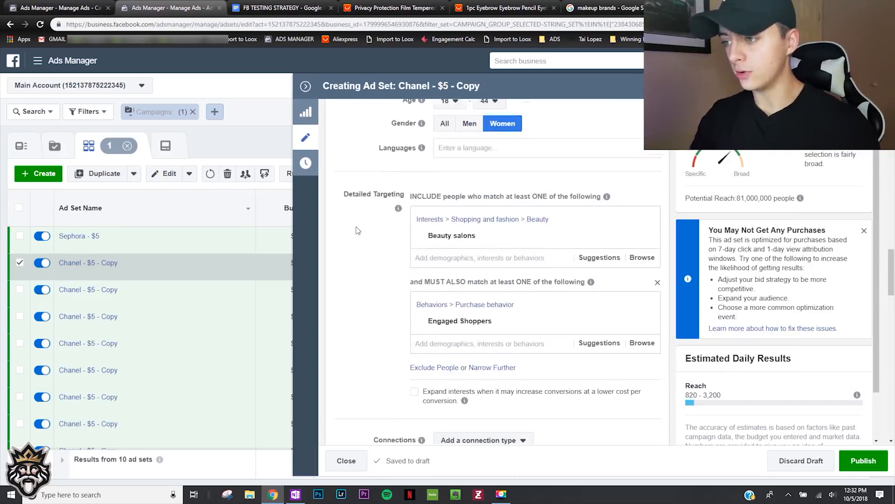
# - Rename the second copied ad set as Beauty salons - $5 and dismiss the purchase notice
pyautogui.moveTo(509, 125); pyautogui.dragTo(345, 126)
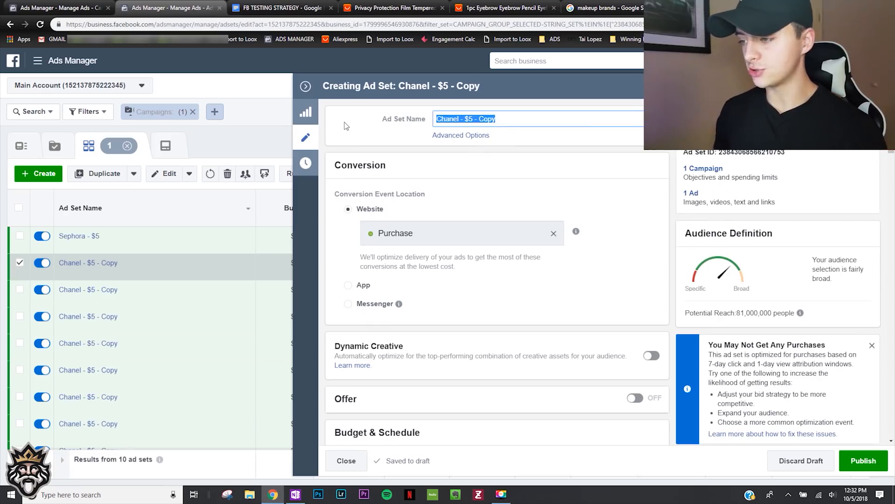
pyautogui.write('Beauty sa')
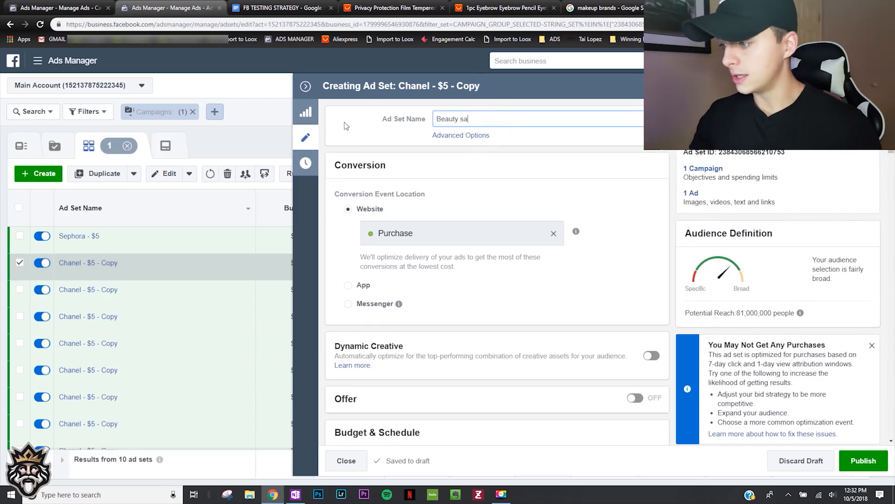
pyautogui.write('lons - $5')
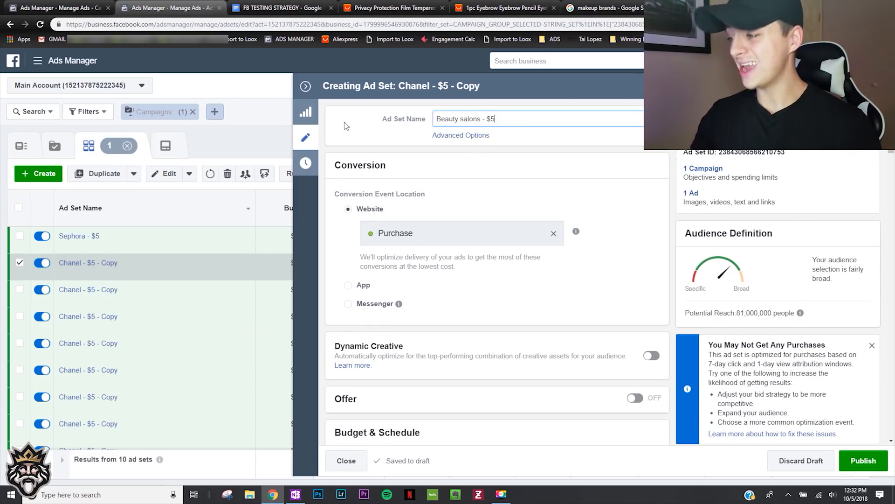
pyautogui.click(726, 323)
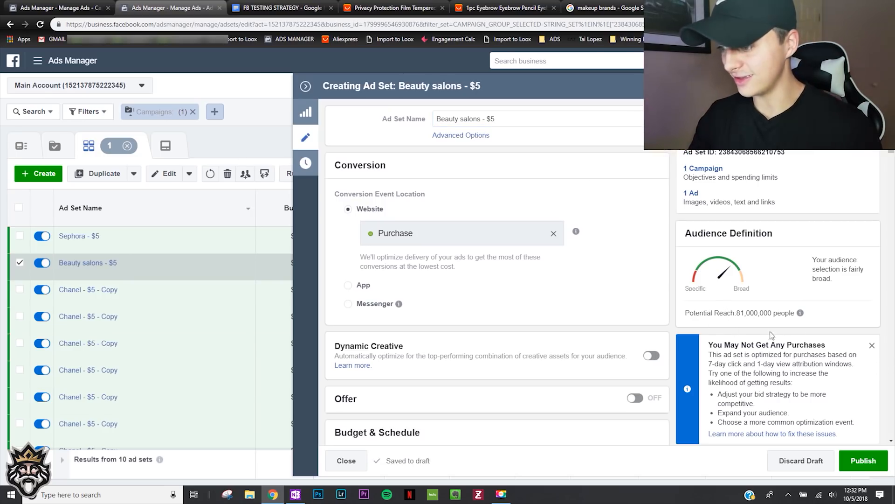
pyautogui.click(872, 345)
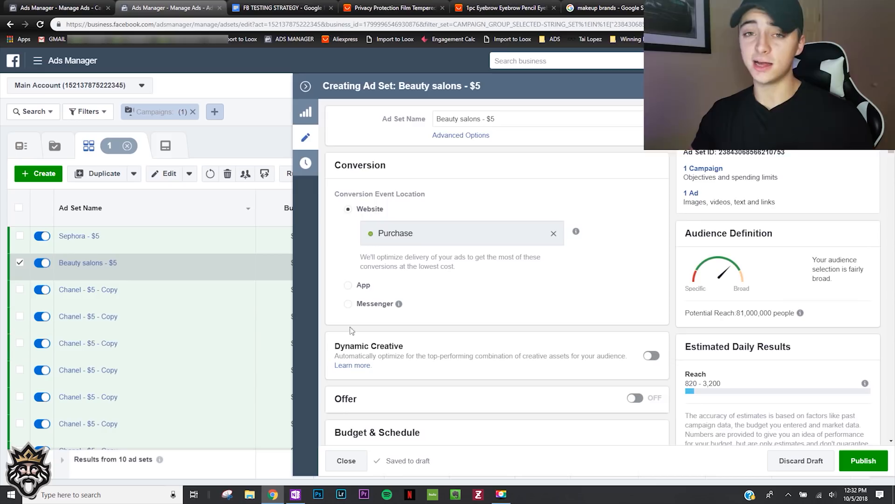
# - In the third ad set copy, set Beauty salons as the interest in place of Chanel and bring up its related suggestions
pyautogui.scroll(-8, 382, 314)
pyautogui.scroll(-6, 377, 307)
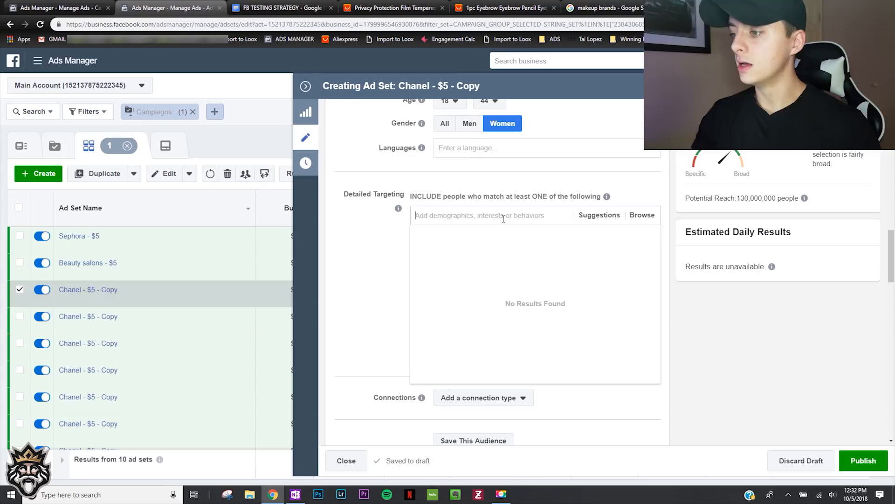
pyautogui.write('beauty salons')
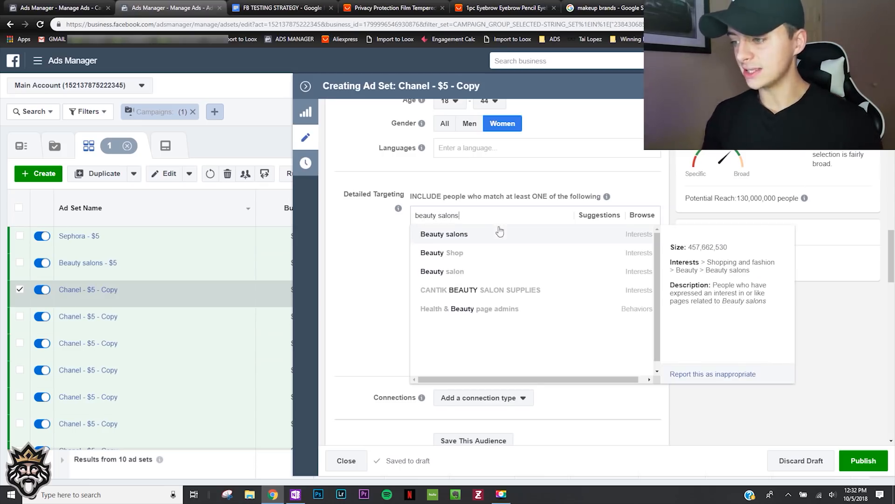
pyautogui.click(500, 235)
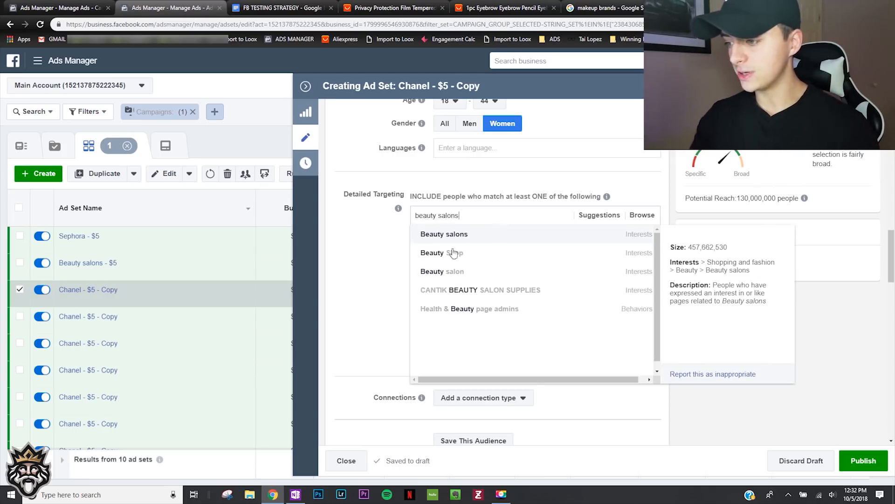
pyautogui.click(394, 256)
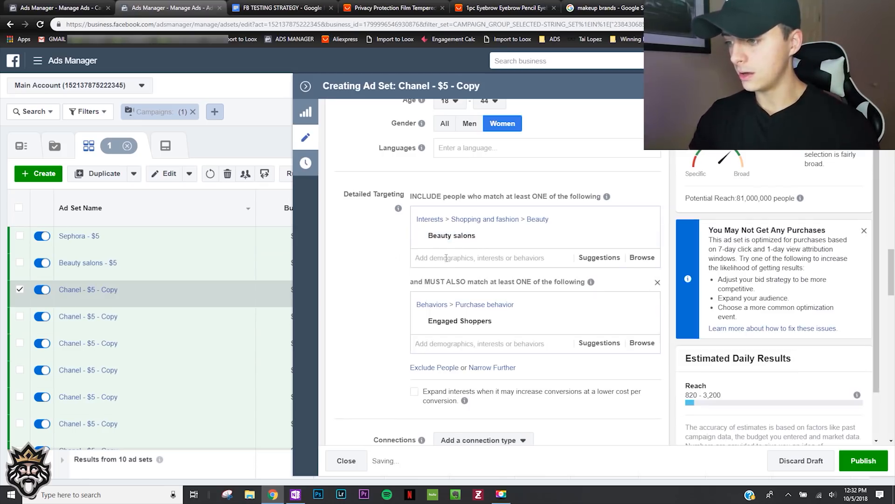
pyautogui.click(600, 261)
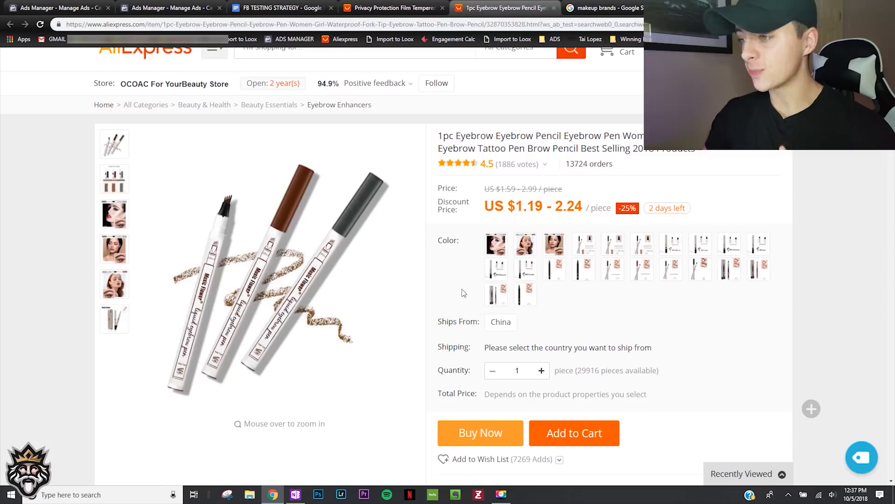
# - Open the Makeup foreva - $5 ad set for editing and rename it Netflix - $5
pyautogui.hotkey('ctrl', 'shift', 'Tab')
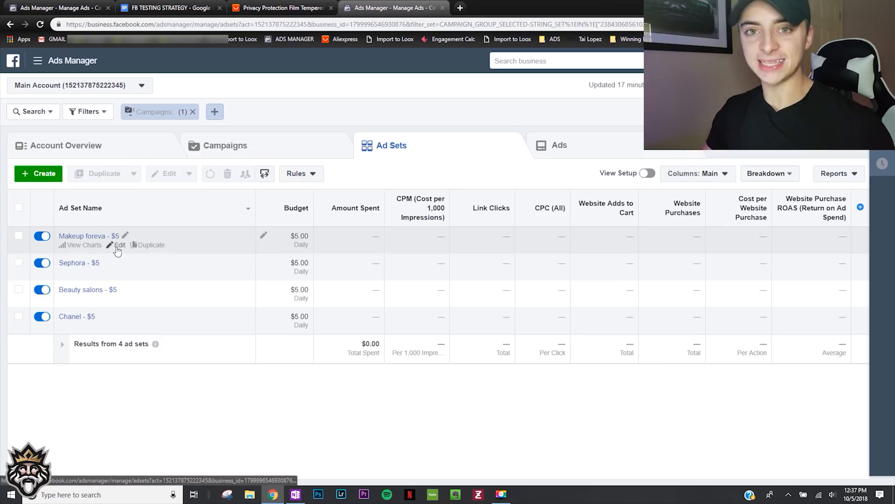
pyautogui.click(117, 248)
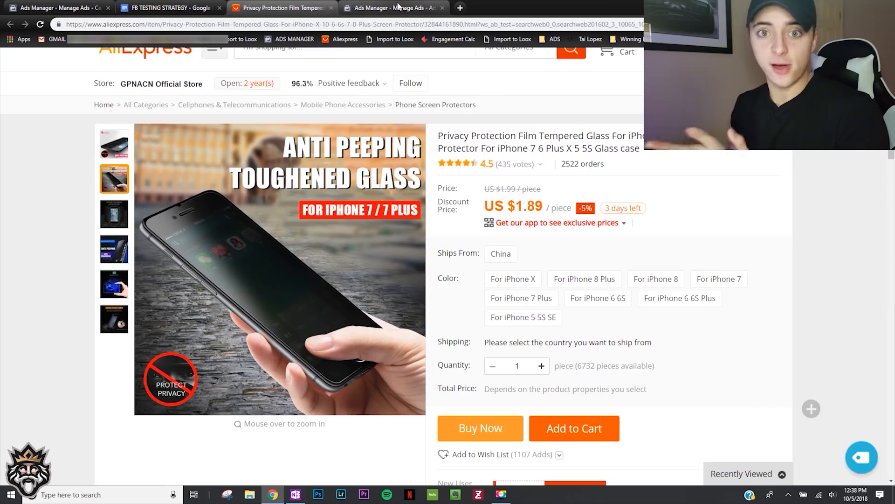
pyautogui.click(398, 6)
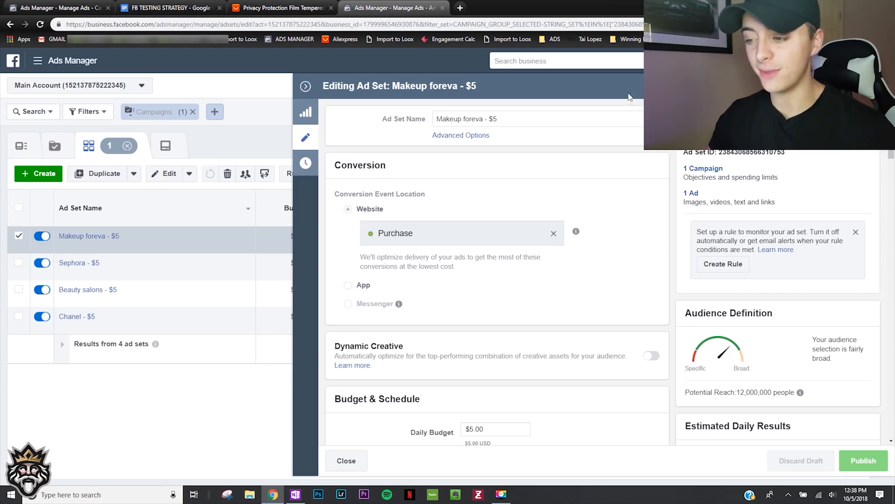
pyautogui.tripleClick(531, 118)
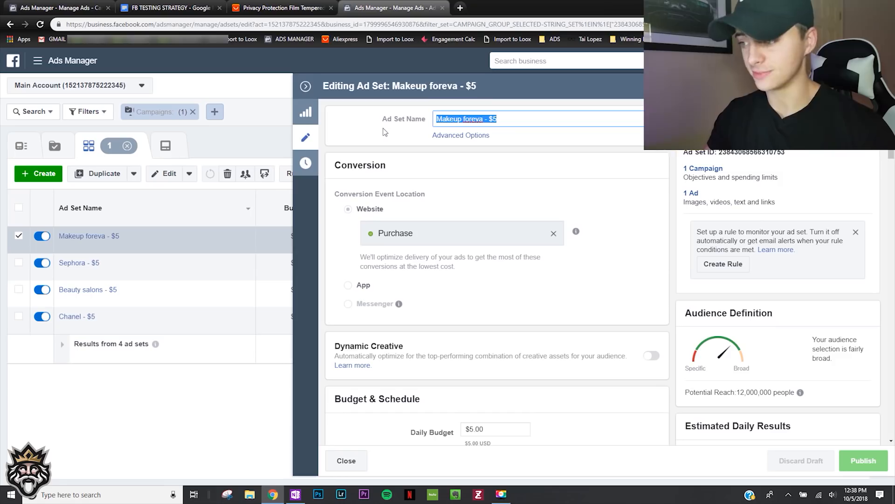
pyautogui.write('Netflix')
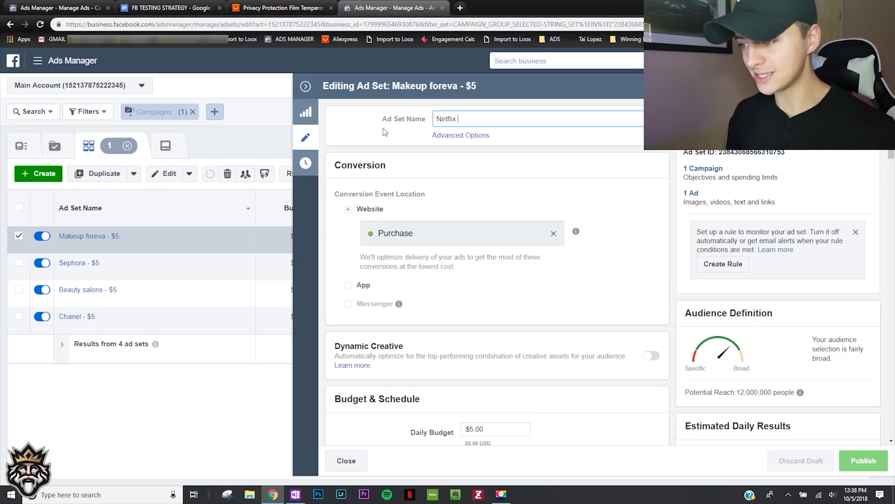
pyautogui.write(' - $5')
# - Replace the makeup interest with Netflix in the renamed ad set's detailed targeting and dismiss the optimization notice
pyautogui.scroll(-10, 513, 210)
pyautogui.click(644, 278)
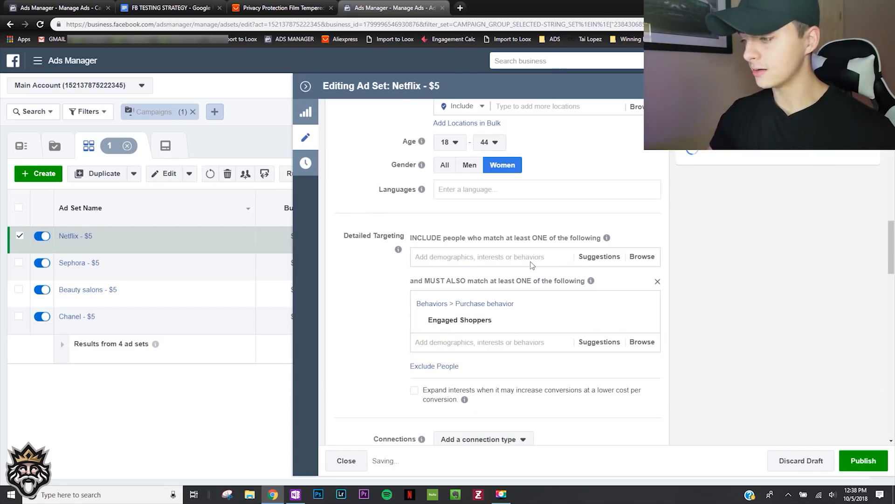
pyautogui.click(534, 256)
pyautogui.write('netflix')
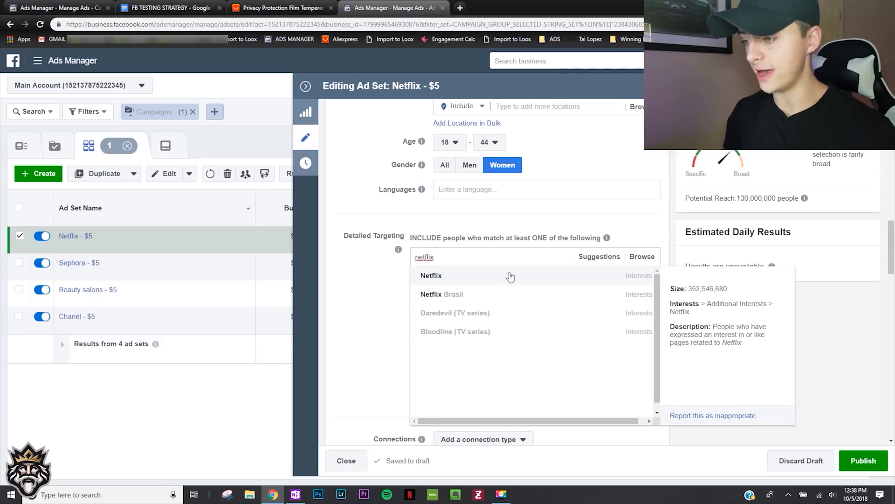
pyautogui.click(509, 276)
pyautogui.click(342, 285)
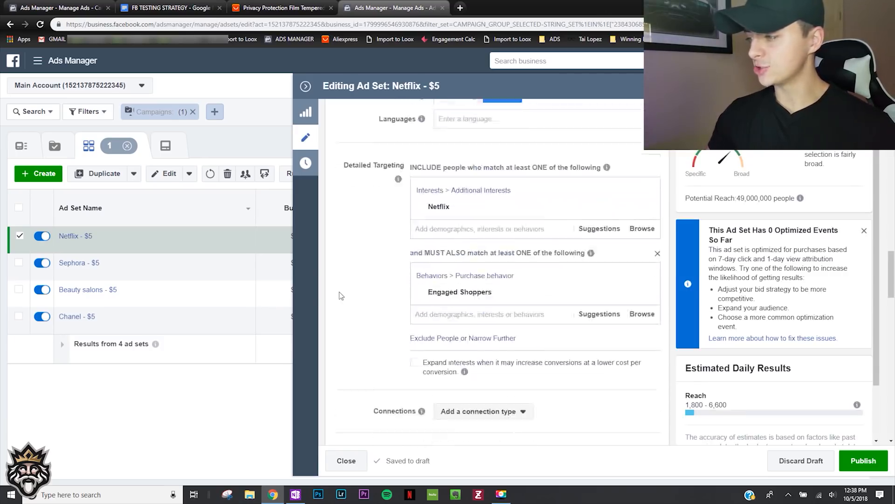
pyautogui.click(864, 230)
# - Set the Netflix ad set's audience to all genders with a maximum age of 65+
pyautogui.scroll(3, 378, 289)
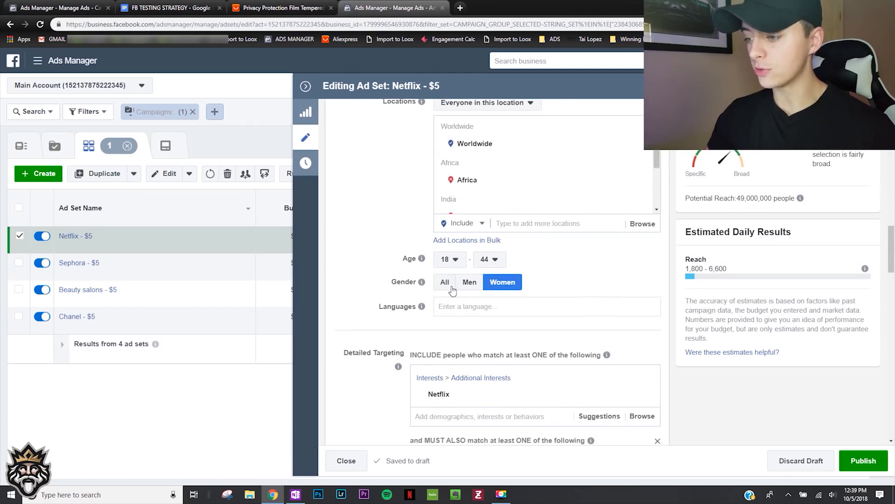
pyautogui.click(452, 287)
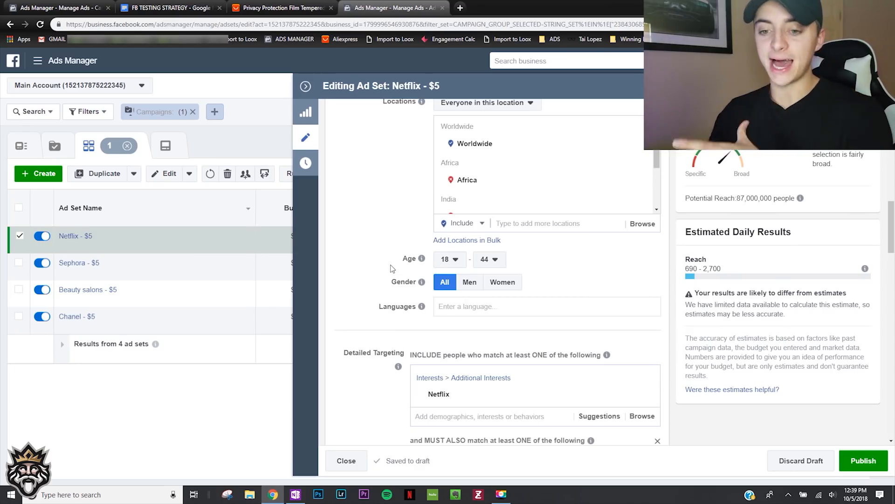
pyautogui.moveTo(420, 266)
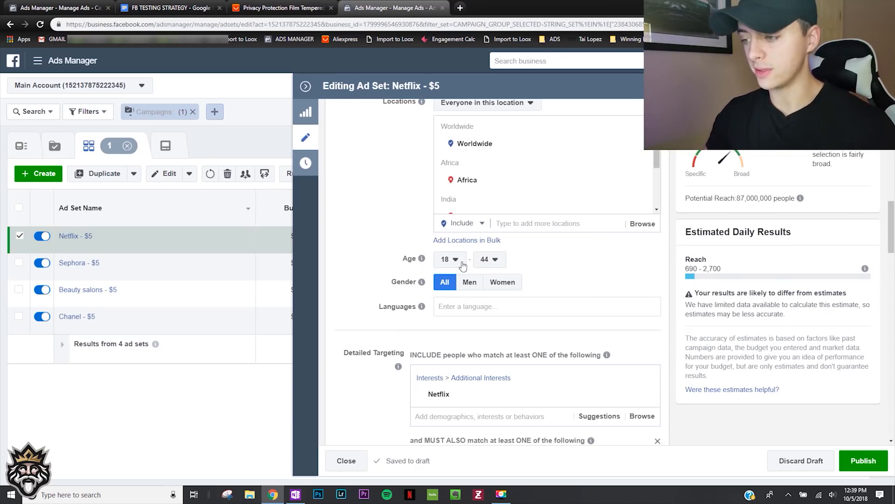
pyautogui.click(490, 261)
pyautogui.scroll(-5, 501, 429)
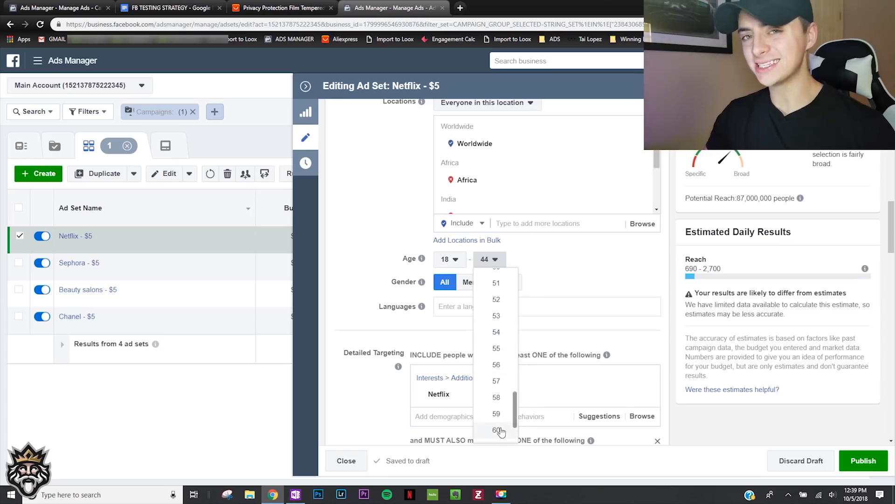
pyautogui.click(498, 434)
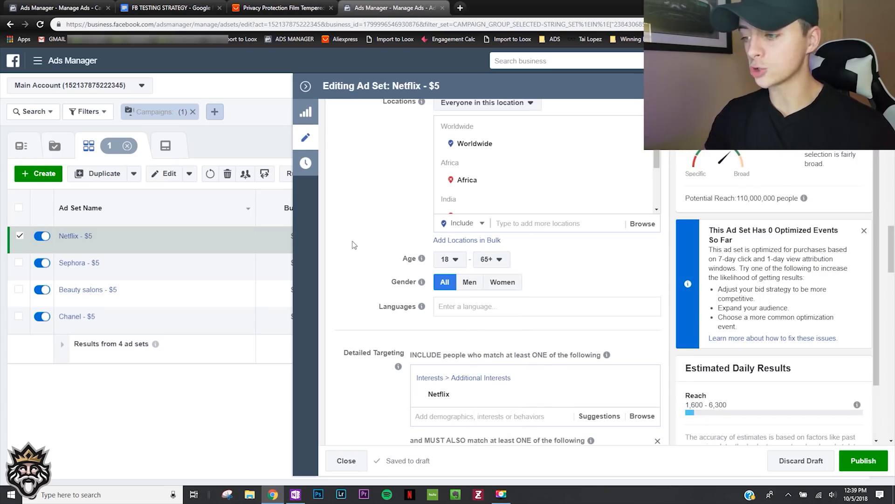
pyautogui.scroll(1, 354, 245)
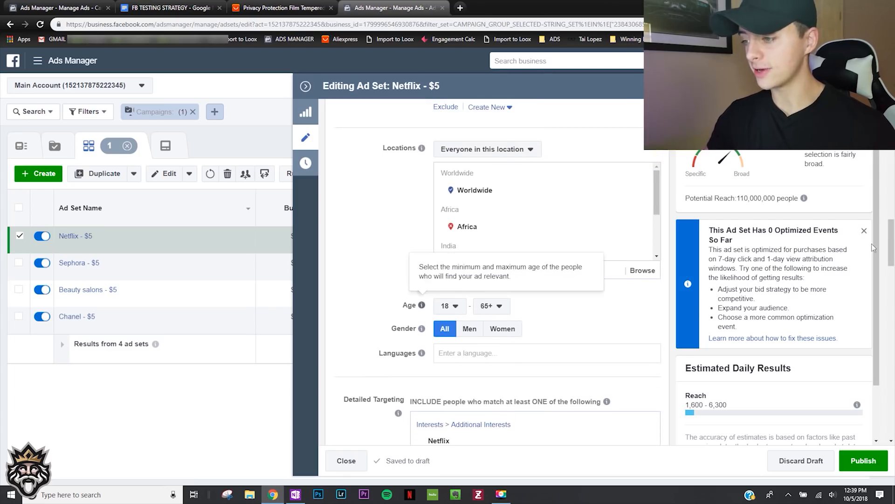
pyautogui.click(865, 231)
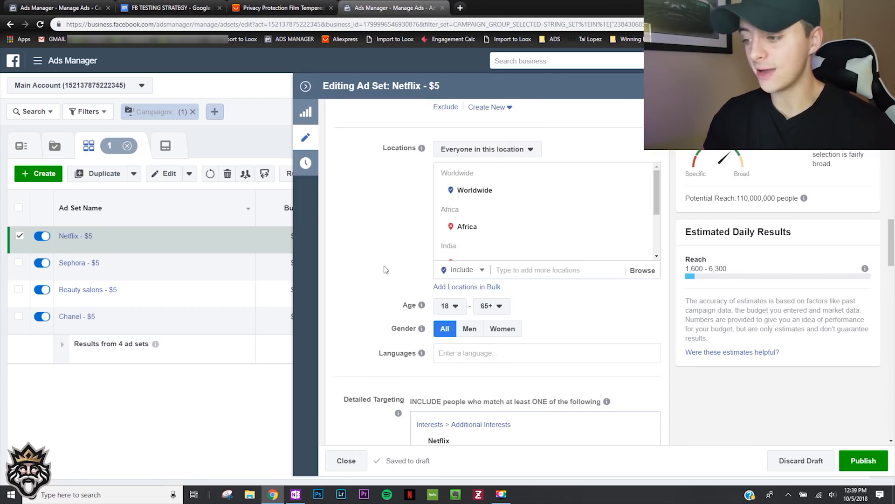
pyautogui.scroll(-2, 347, 274)
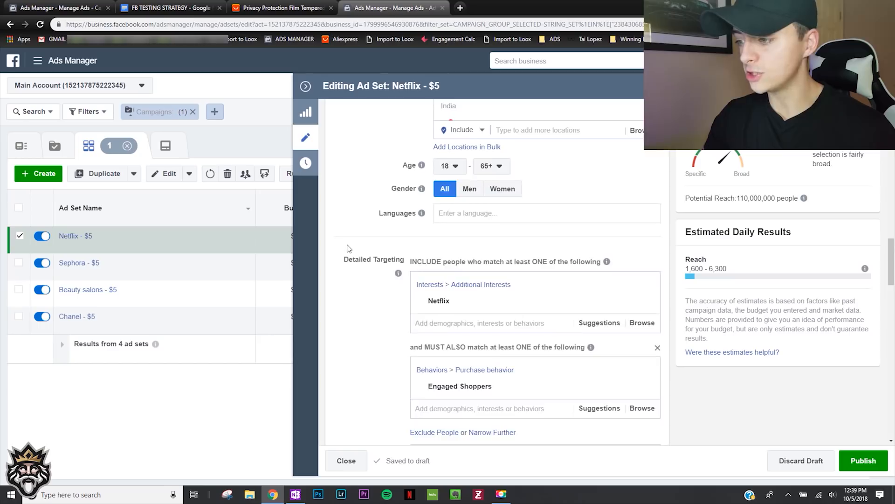
pyautogui.scroll(1, 349, 249)
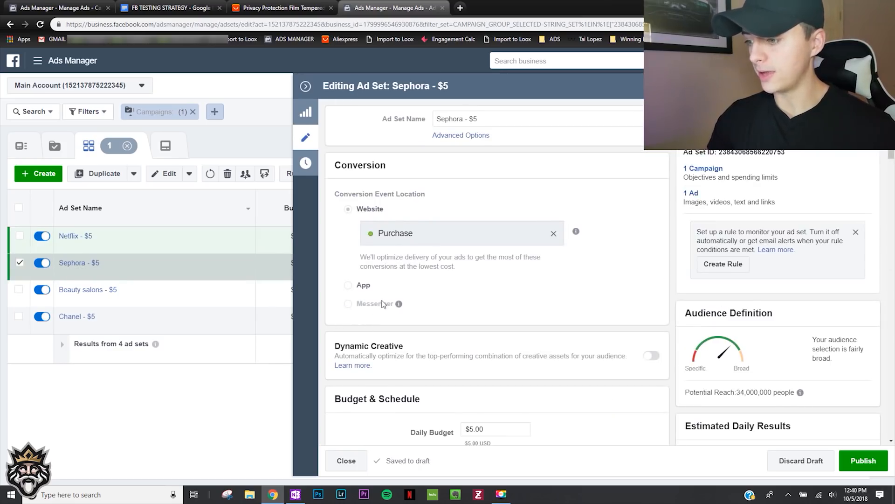
# - In the Sephora - $5 ad set, replace the Sephora interest with Netflix in the detailed targeting
pyautogui.scroll(-10, 373, 303)
pyautogui.scroll(-6, 357, 303)
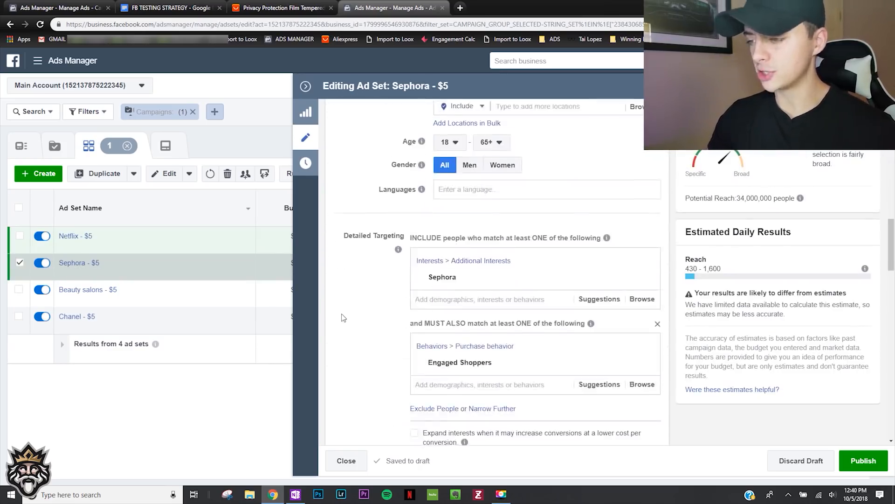
pyautogui.moveTo(563, 188)
pyautogui.click(645, 185)
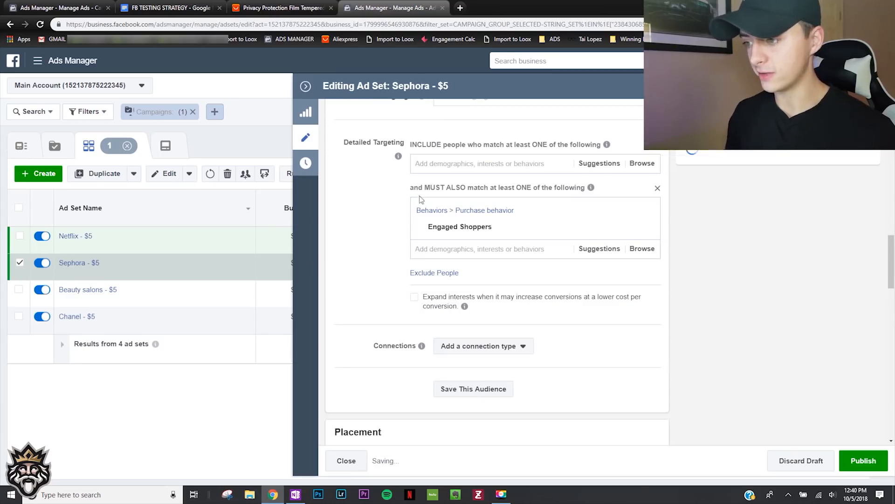
pyautogui.click(466, 166)
pyautogui.write('net')
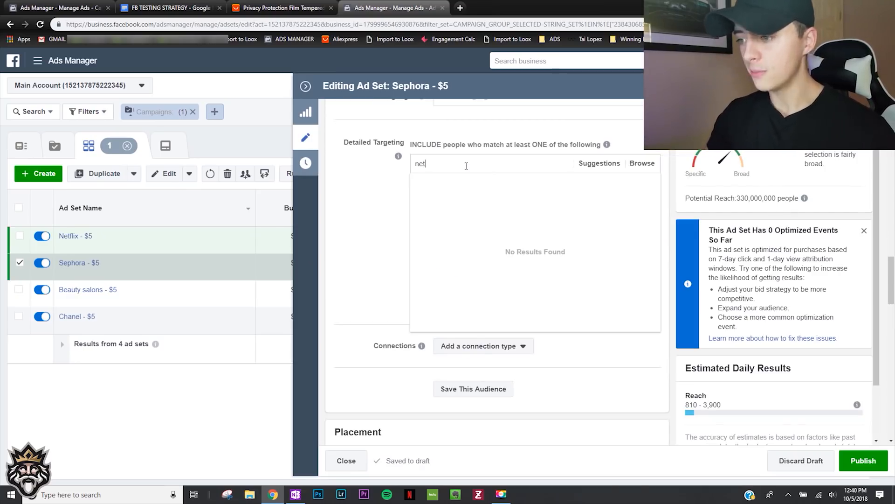
pyautogui.write('flix')
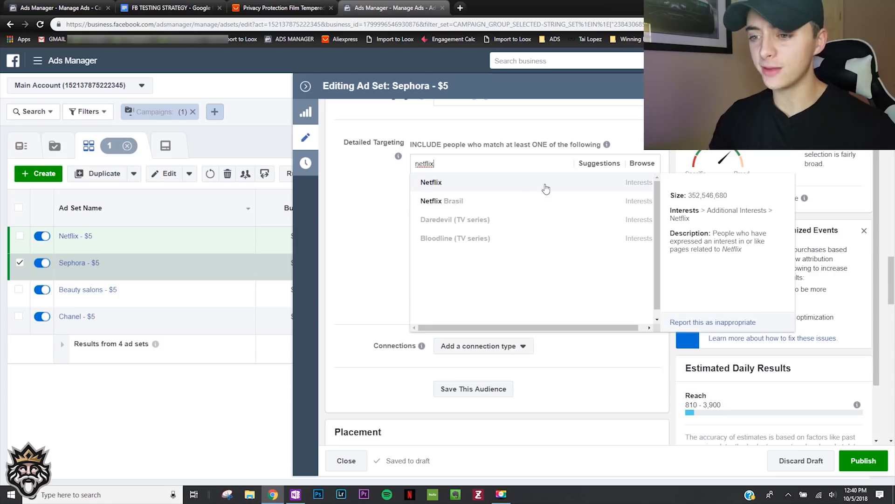
pyautogui.click(547, 184)
pyautogui.click(406, 203)
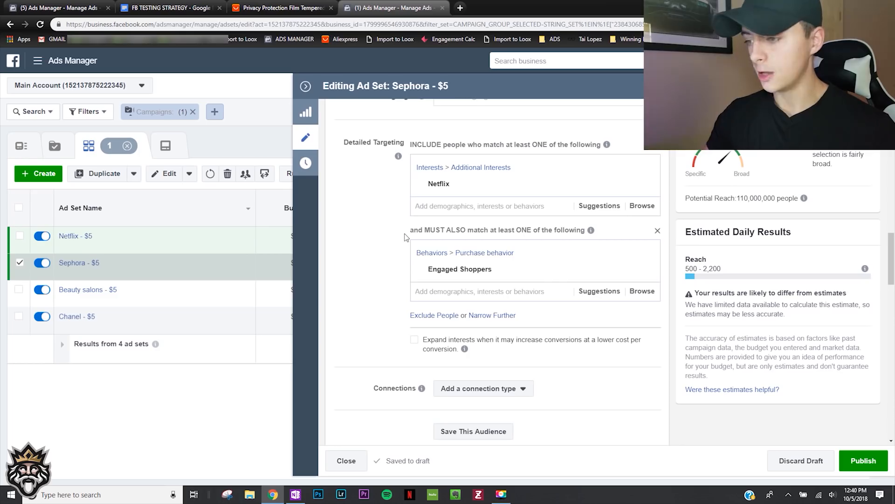
# - Browse the interests suggested for Netflix, add BuzzFeed and remove Netflix from the Sephora - $5 ad set's targeting
pyautogui.click(591, 207)
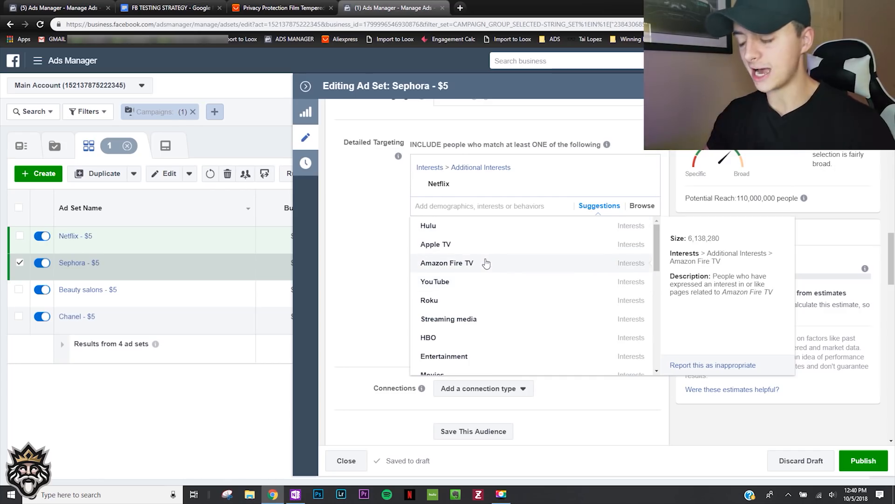
pyautogui.scroll(-1, 486, 263)
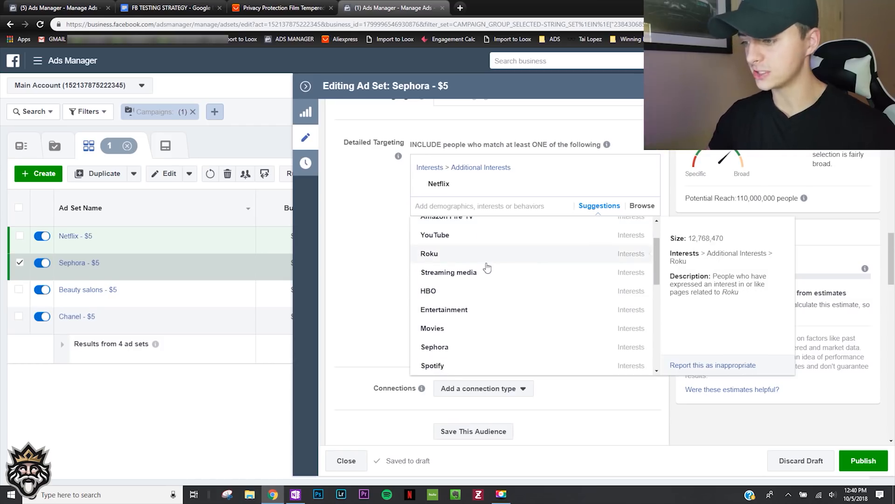
pyautogui.scroll(-5, 494, 280)
pyautogui.click(500, 290)
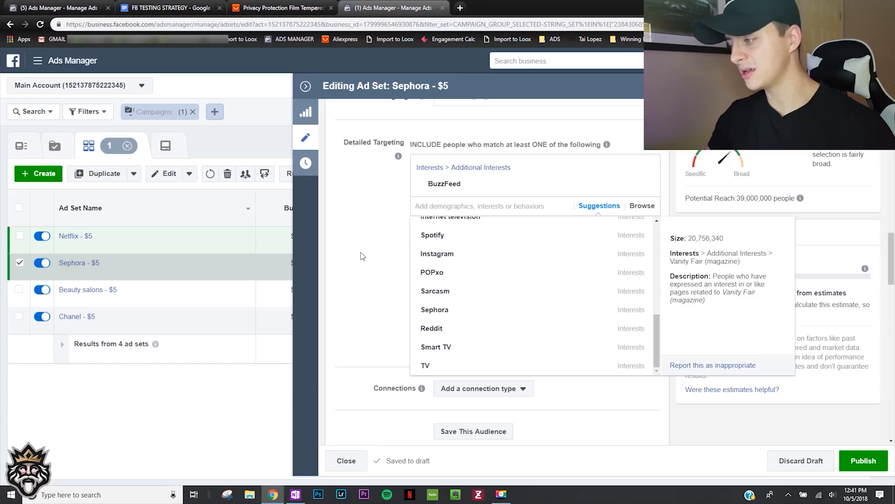
# - Rename the Sephora - $5 ad set to Buzzfeed - $5
pyautogui.click(398, 217)
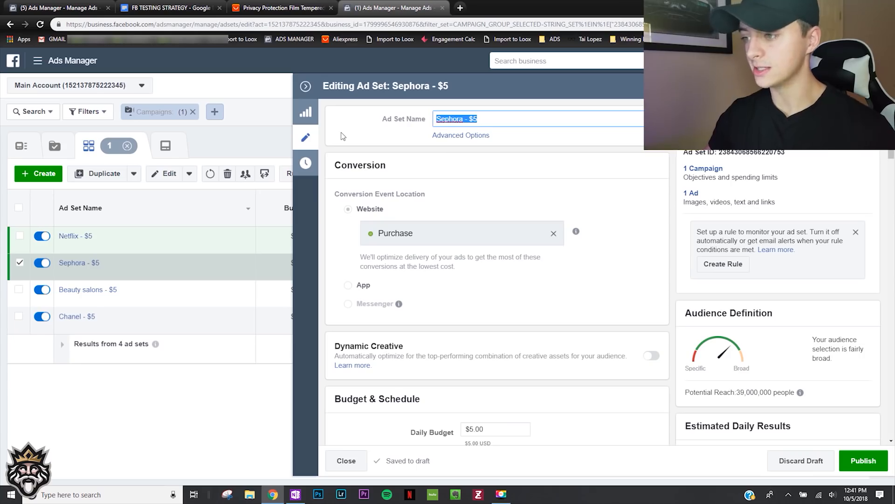
pyautogui.write('Buzzfeed')
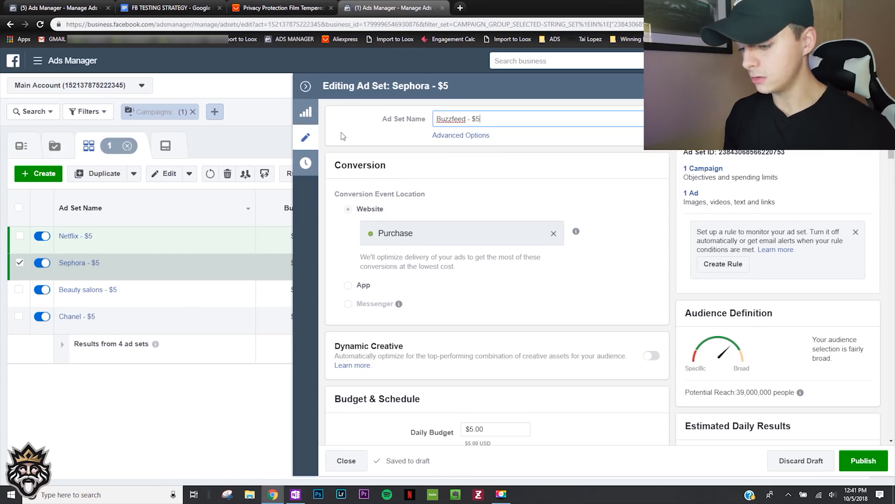
pyautogui.click(341, 135)
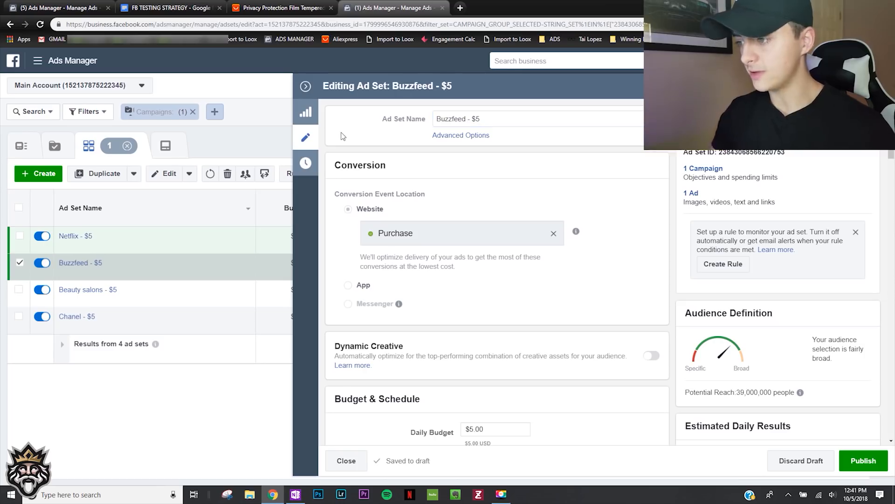
# - In the Beauty salons - $5 ad set, replace the Beauty salons interest with BuzzFeed in the detailed targeting
pyautogui.click(168, 288)
pyautogui.scroll(-10, 606, 233)
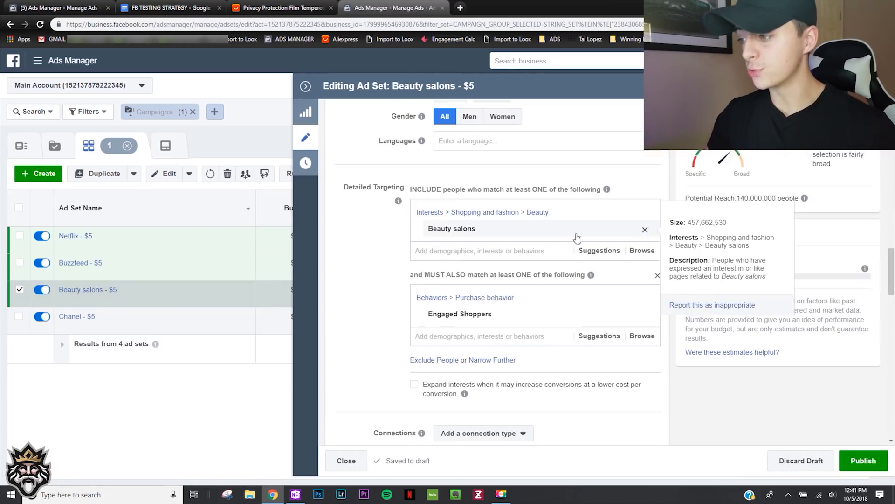
pyautogui.click(576, 237)
pyautogui.click(506, 213)
pyautogui.write('buzzfeed')
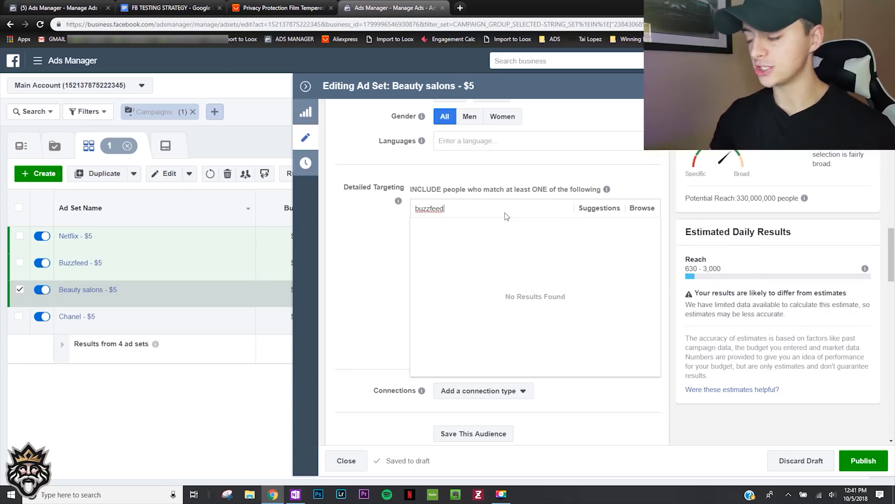
pyautogui.click(508, 228)
pyautogui.click(359, 250)
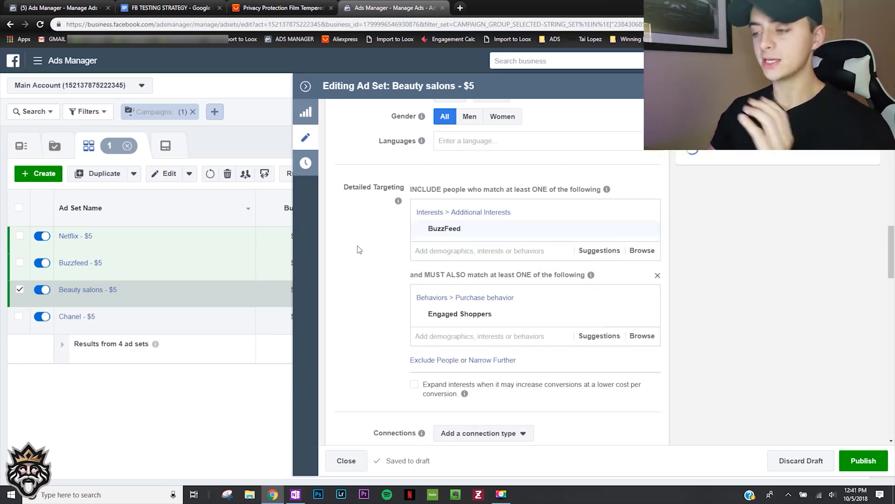
# - Replace BuzzFeed with Spotify from the suggested interests in the Beauty salons - $5 ad set and dismiss the optimization notice
pyautogui.click(593, 255)
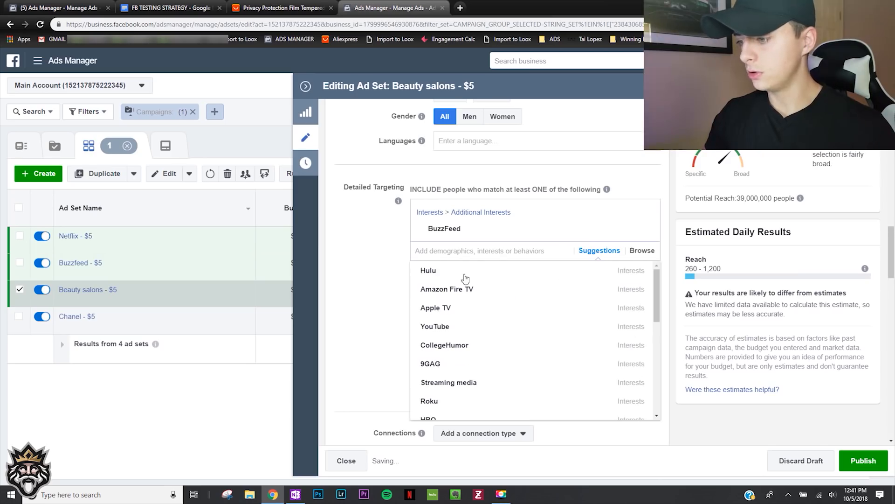
pyautogui.scroll(-2, 485, 282)
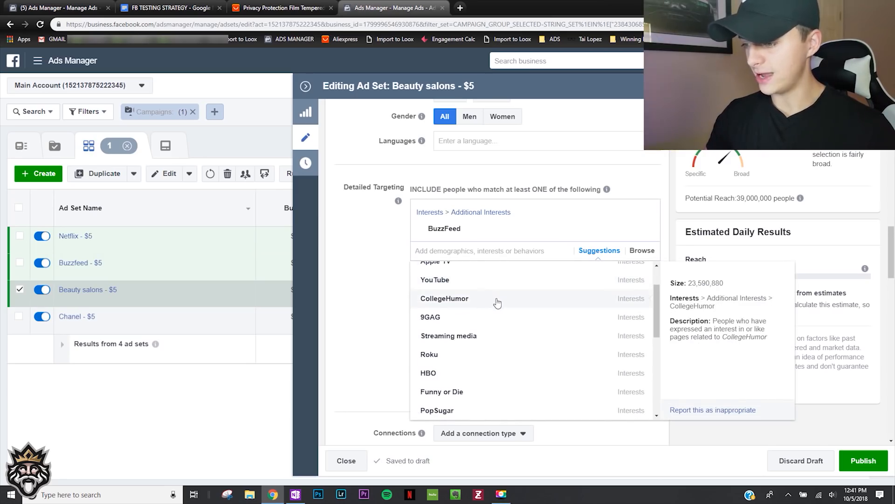
pyautogui.scroll(-2, 498, 302)
pyautogui.scroll(-2, 505, 302)
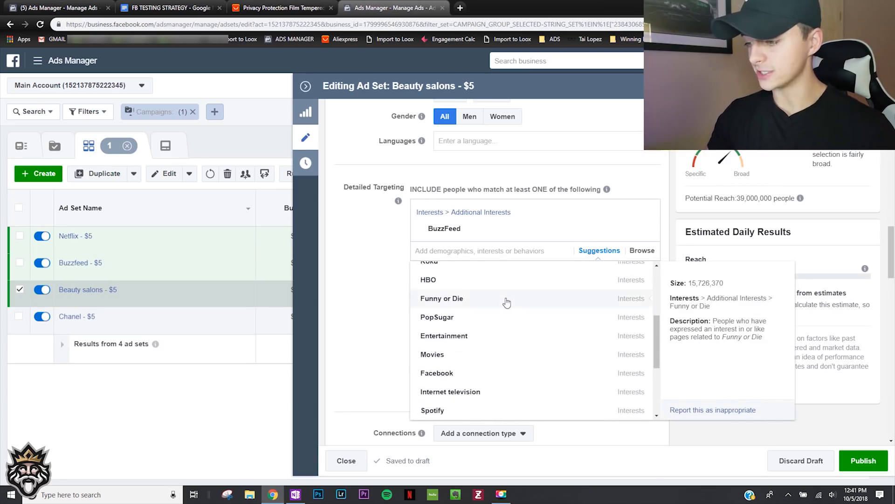
pyautogui.scroll(-3, 490, 305)
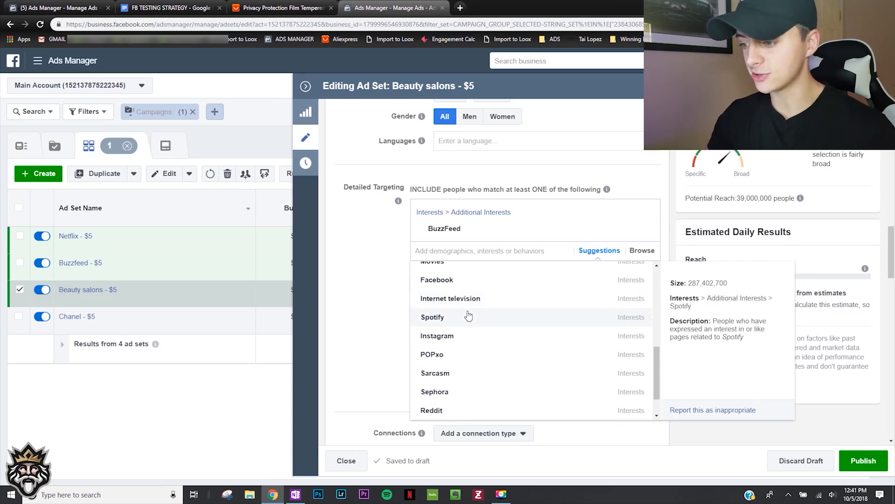
pyautogui.scroll(-1, 461, 326)
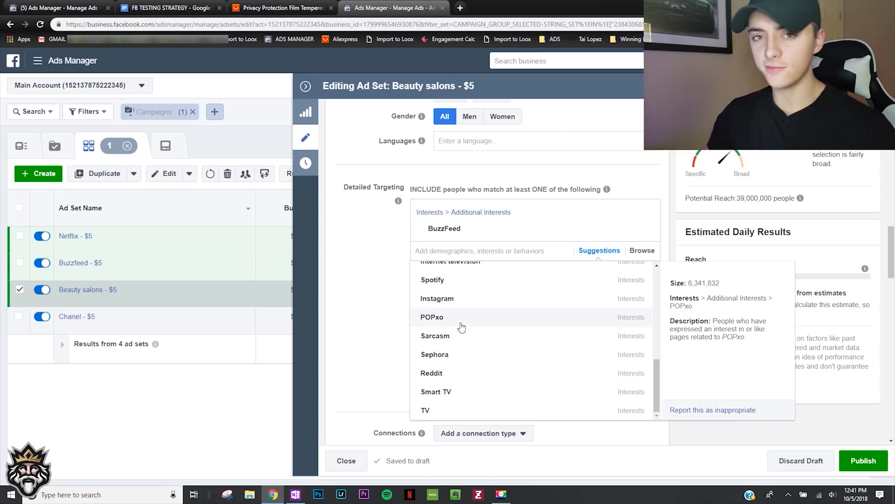
pyautogui.scroll(2, 471, 373)
pyautogui.scroll(2, 470, 374)
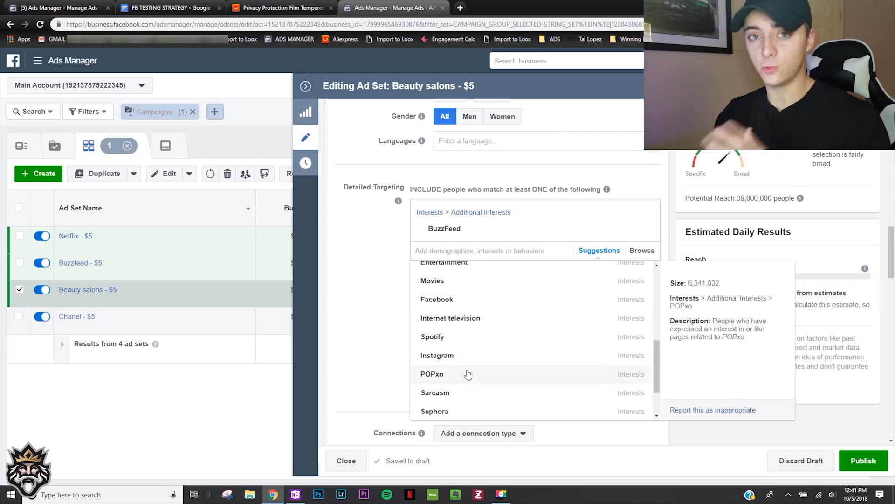
pyautogui.scroll(4, 472, 380)
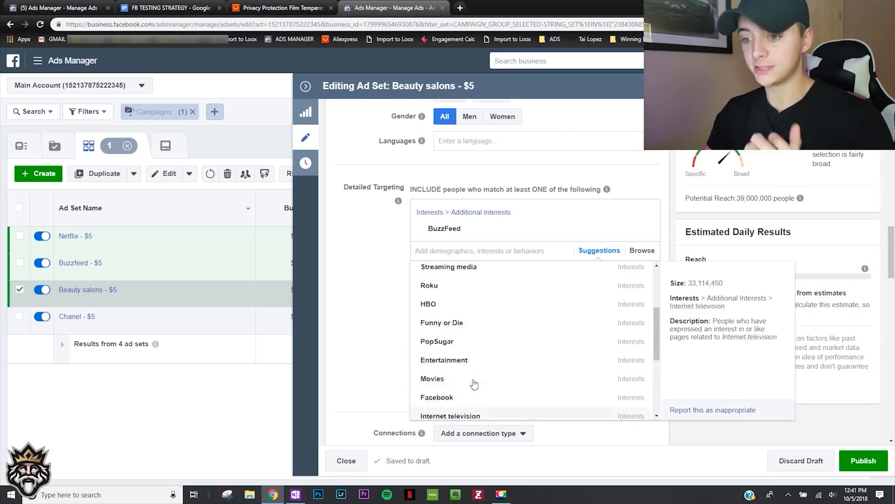
pyautogui.scroll(-1, 494, 298)
pyautogui.scroll(-2, 504, 315)
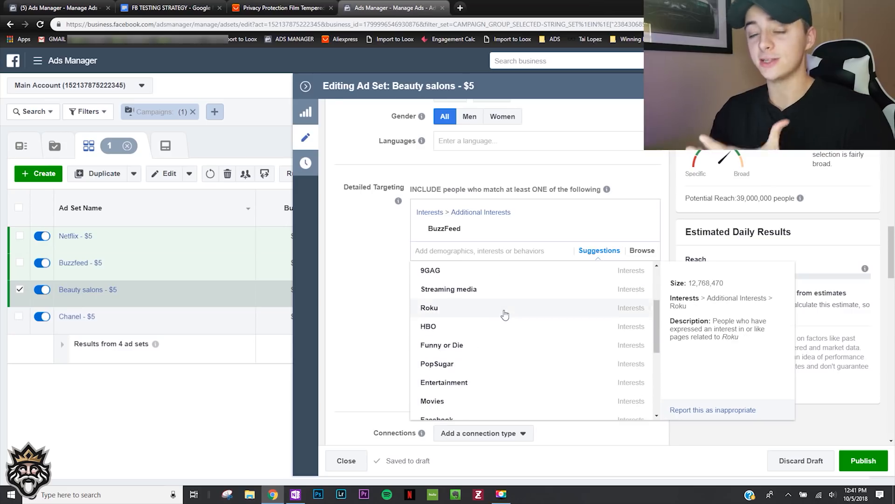
pyautogui.scroll(2, 504, 315)
pyautogui.scroll(-2, 506, 319)
pyautogui.scroll(-1, 507, 324)
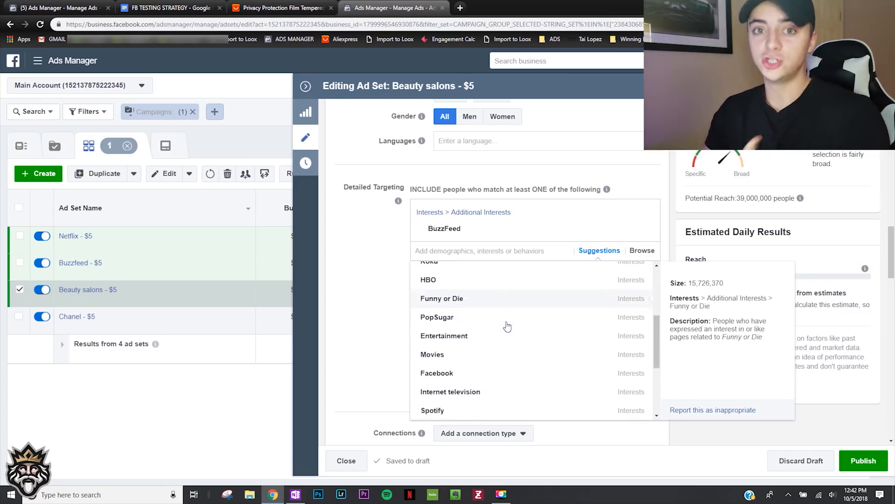
pyautogui.scroll(-2, 508, 322)
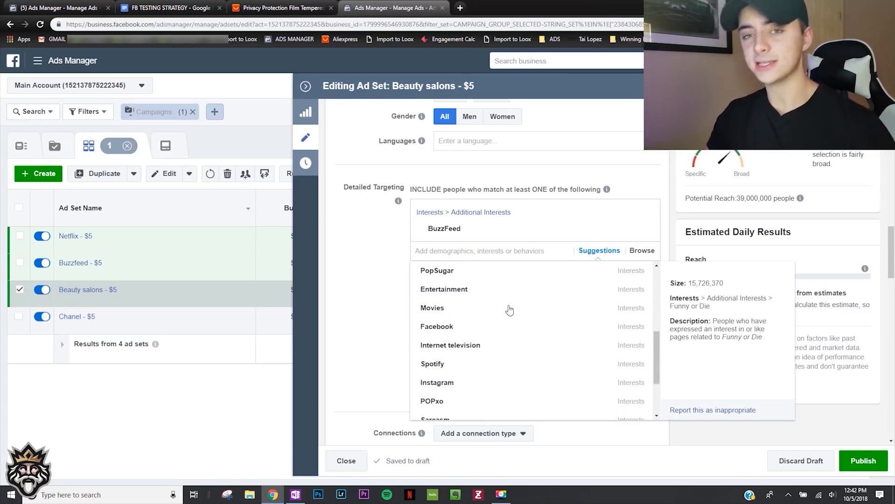
pyautogui.click(516, 372)
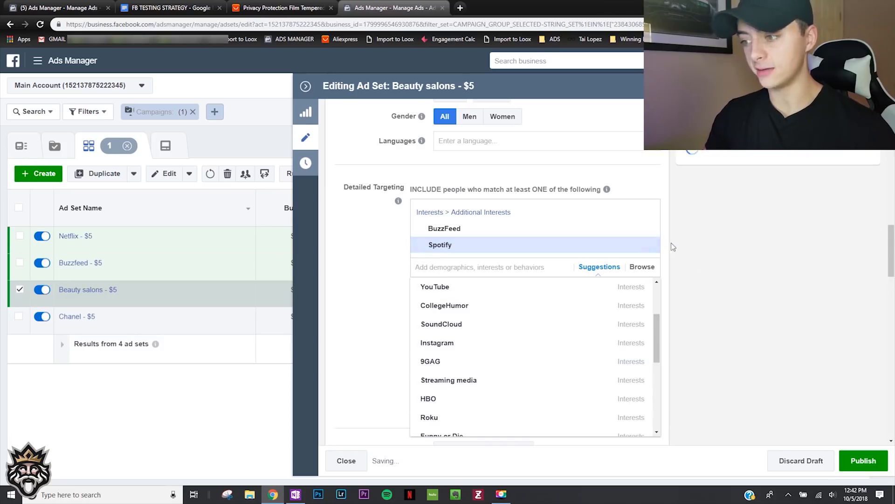
pyautogui.click(647, 229)
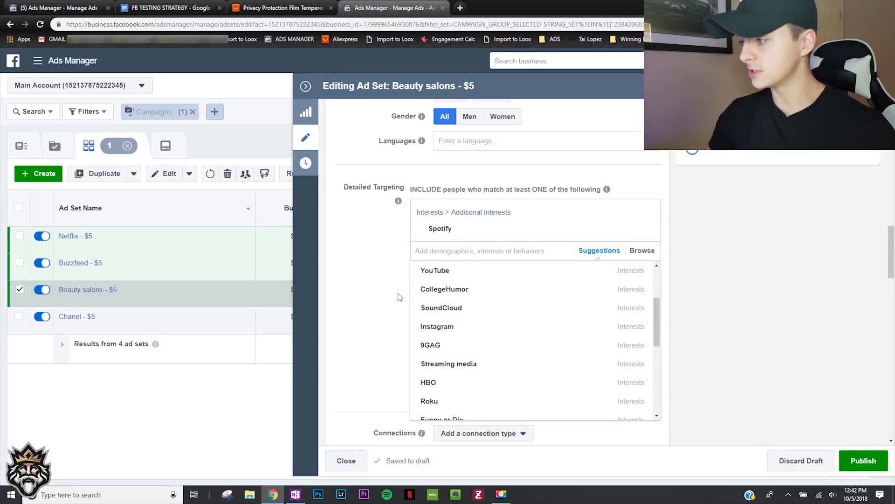
pyautogui.click(371, 284)
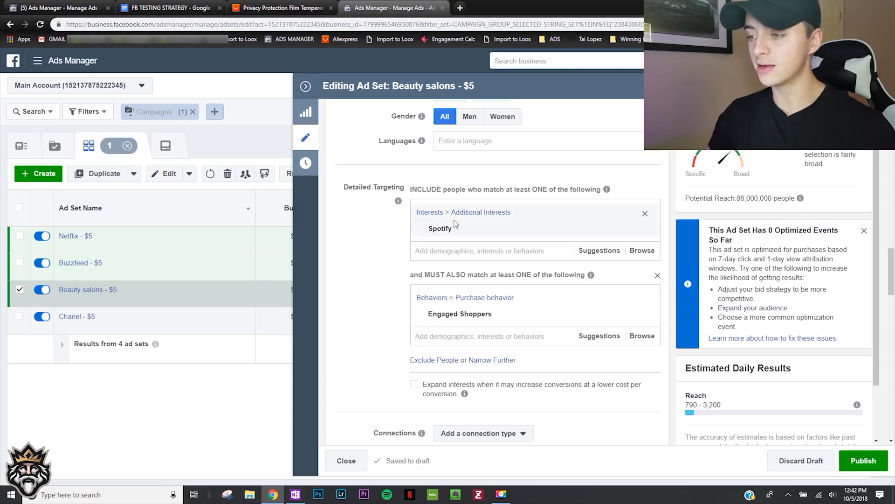
pyautogui.click(863, 231)
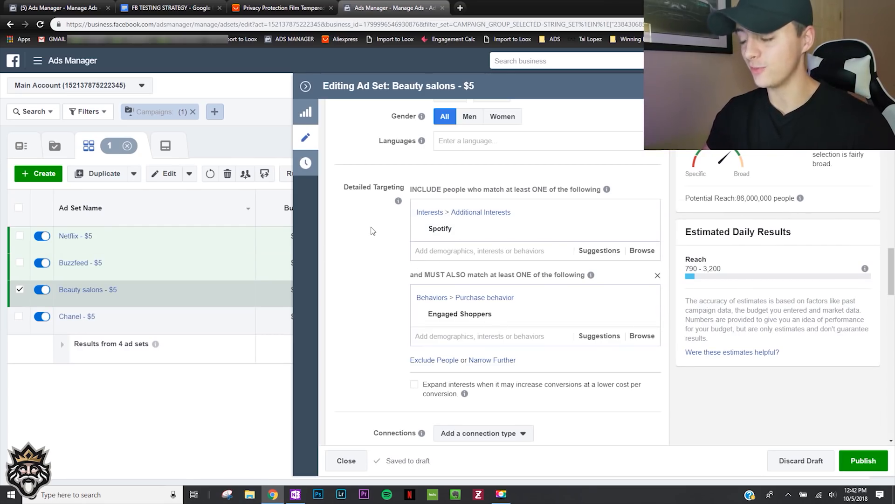
# - Rename the Beauty salons - $5 ad set to Spotify - $5
pyautogui.scroll(15, 369, 224)
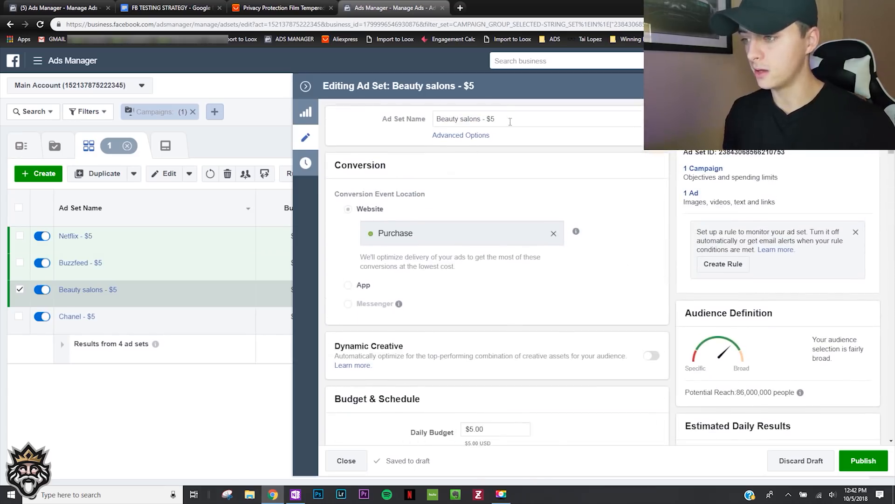
pyautogui.moveTo(495, 120); pyautogui.dragTo(417, 130)
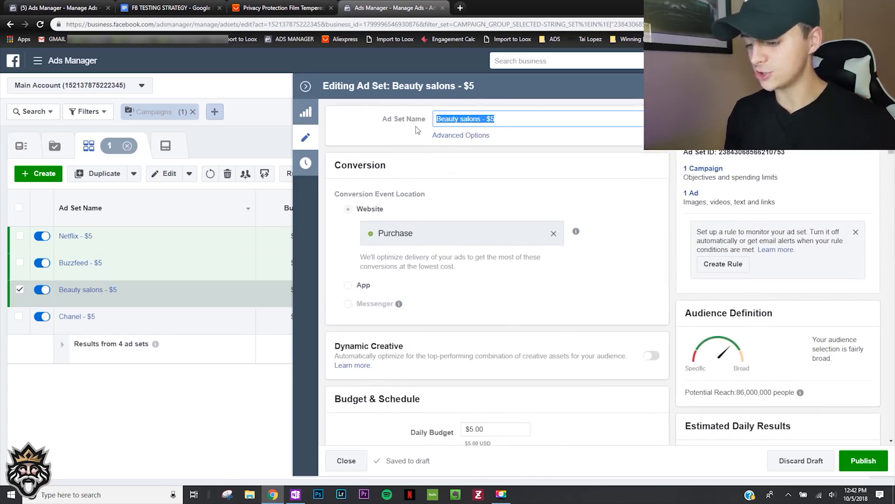
pyautogui.write('Spot')
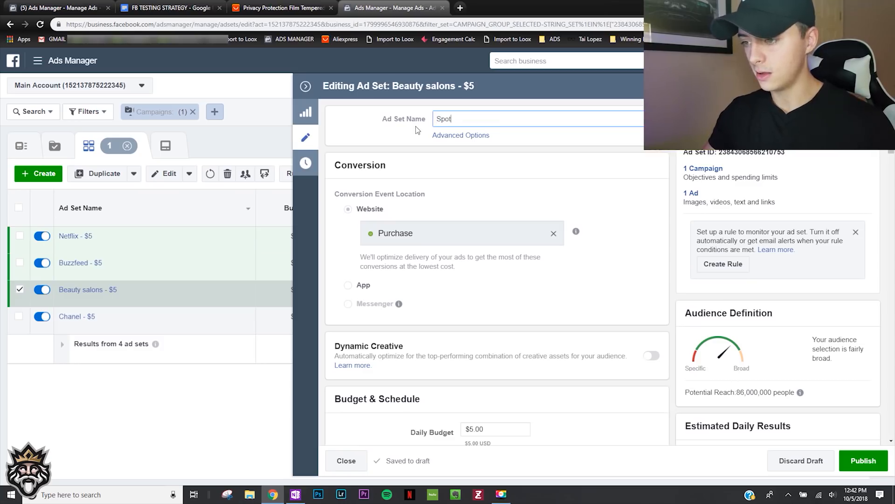
pyautogui.write('ify - $')
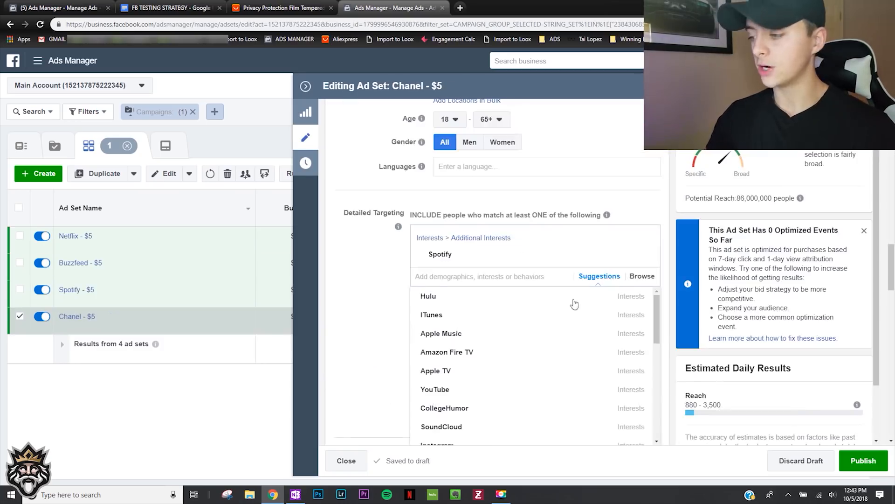
# - Look through the interests suggested for Spotify in the Chanel - $5 ad set's detailed targeting
pyautogui.scroll(-2, 350, 323)
pyautogui.scroll(-2, 480, 326)
pyautogui.scroll(1, 488, 315)
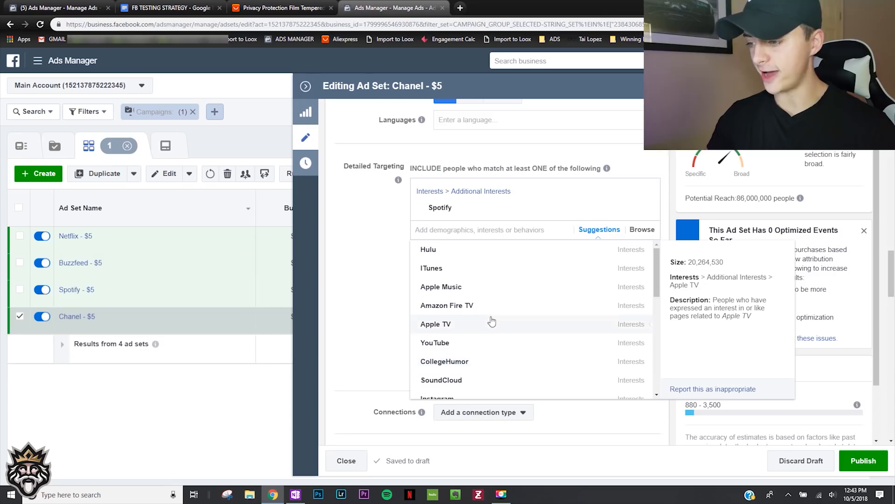
pyautogui.scroll(-4, 489, 317)
pyautogui.scroll(-4, 492, 321)
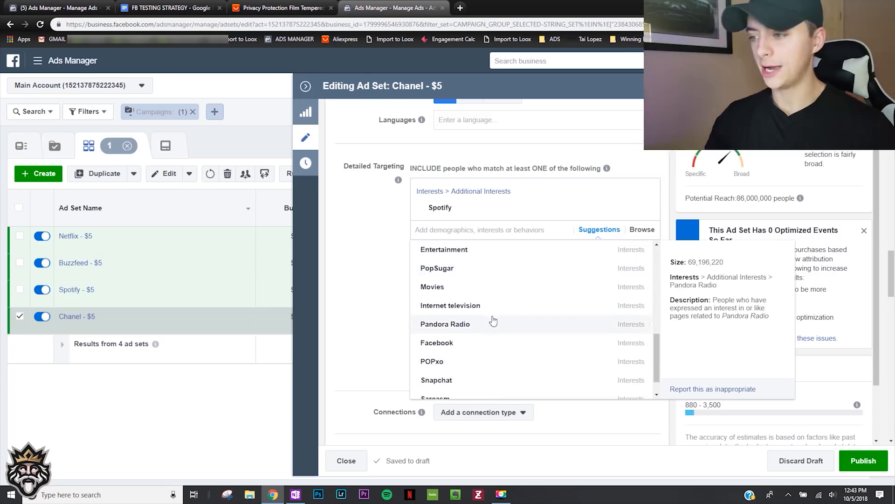
pyautogui.scroll(-4, 492, 321)
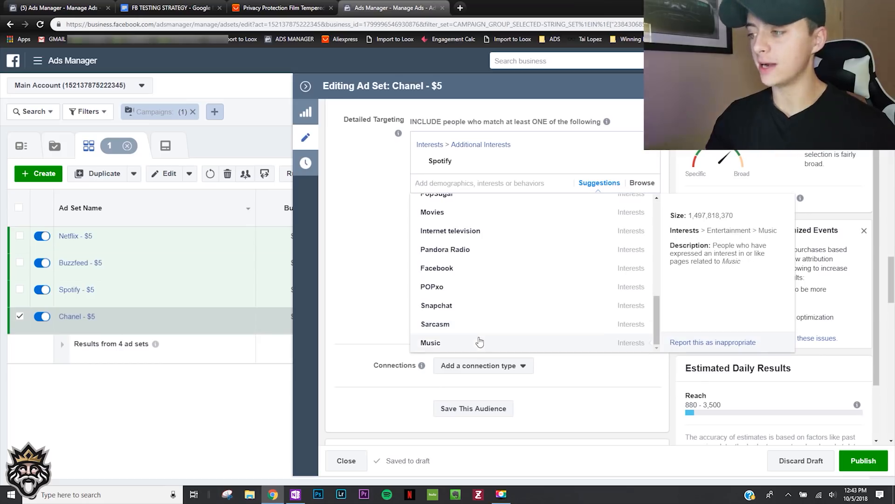
pyautogui.scroll(2, 468, 315)
pyautogui.scroll(1, 465, 310)
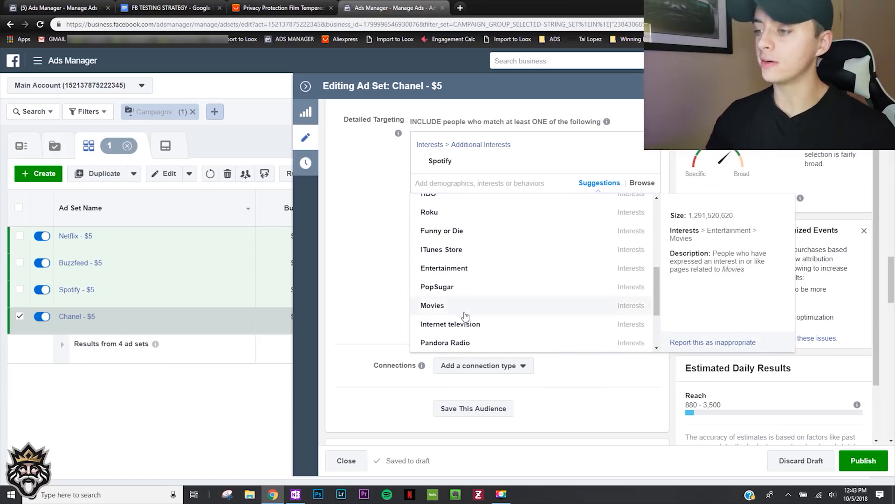
# - Replace Spotify with the Candy Crush Saga interest in the Chanel - $5 ad set's detailed targeting
pyautogui.write('candy cr')
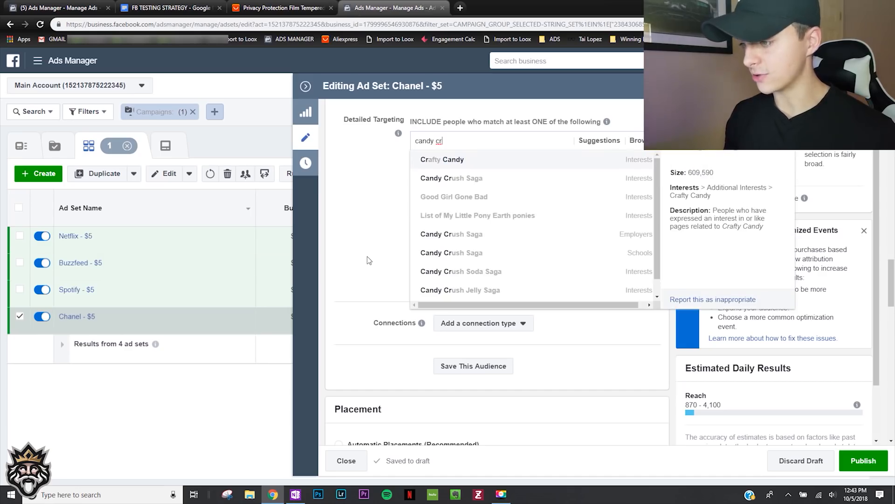
pyautogui.click(504, 178)
pyautogui.click(386, 233)
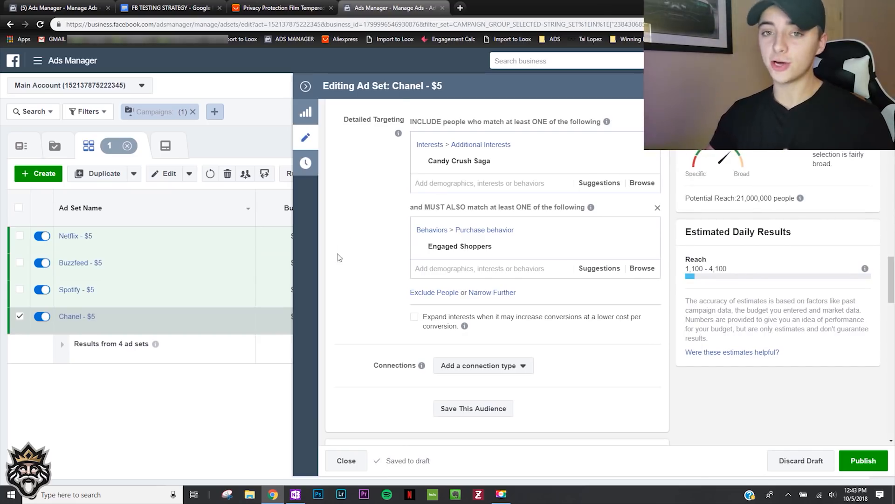
pyautogui.scroll(1, 328, 254)
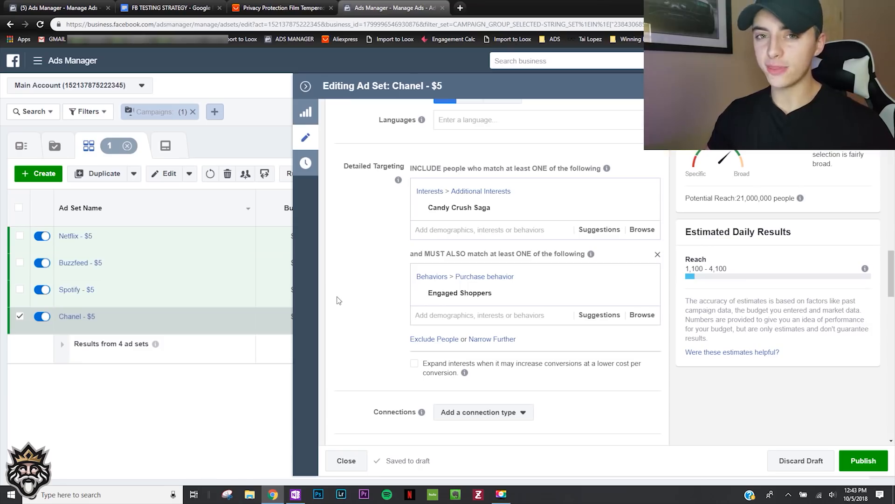
pyautogui.scroll(-5, 347, 294)
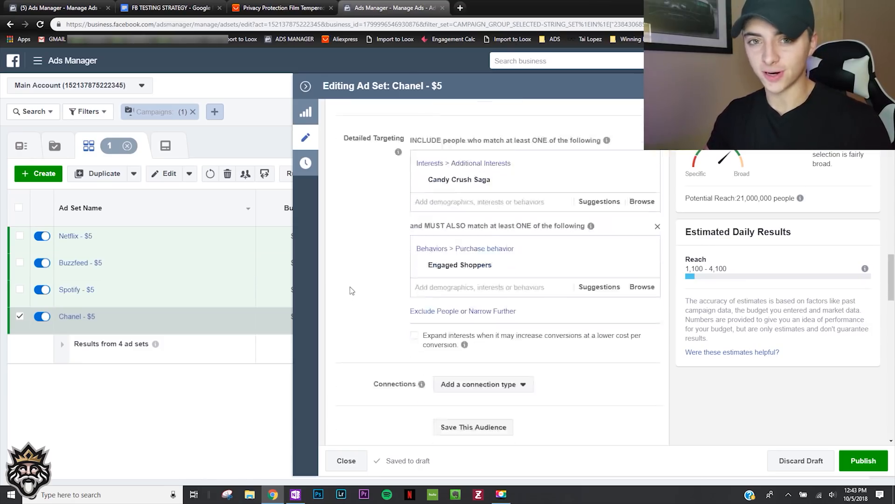
pyautogui.scroll(5, 351, 262)
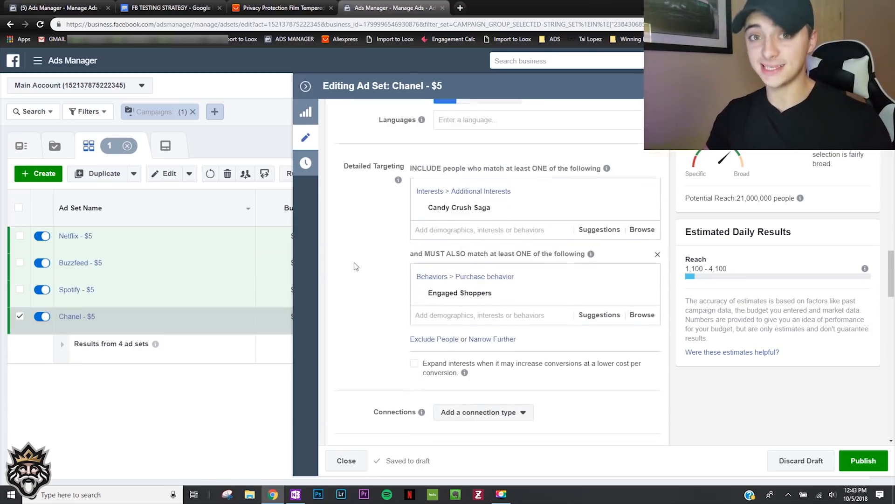